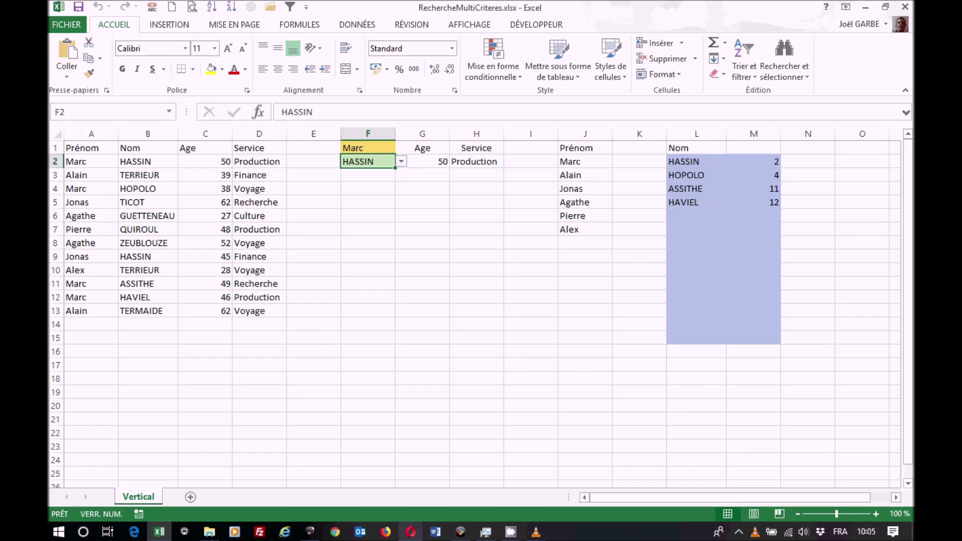
# Switch to the Opera browser and open the Recherche Multicritère section of the site's Formules page.
pyautogui.click(412, 532)
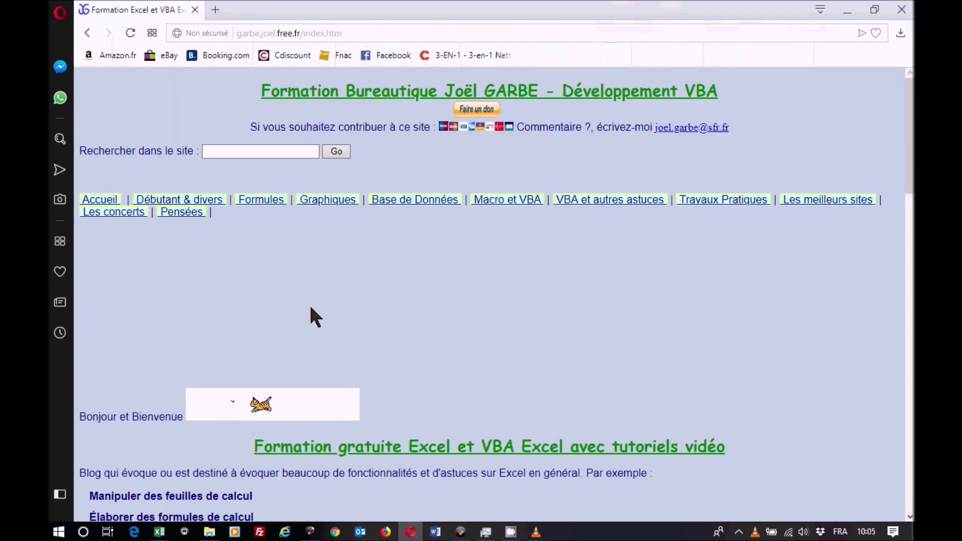
pyautogui.click(261, 200)
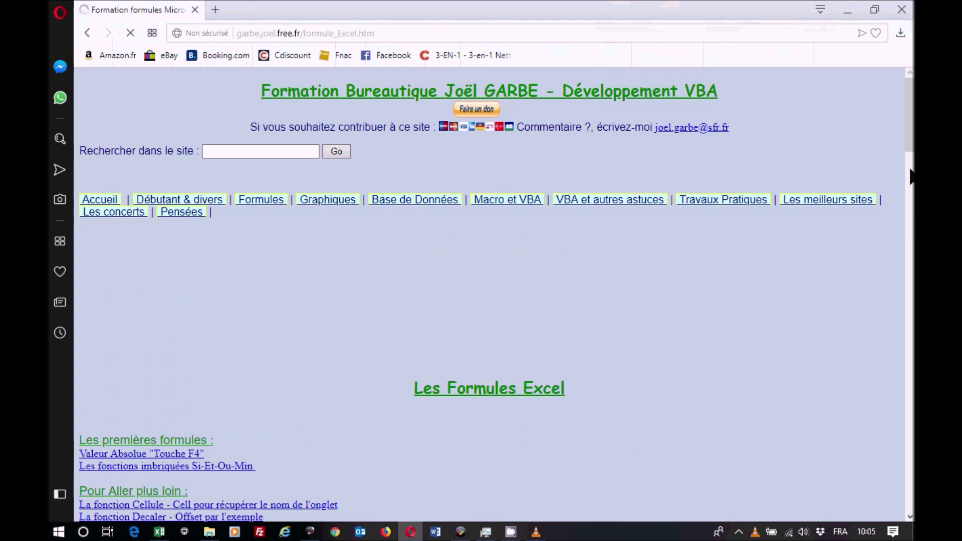
pyautogui.scroll(-3, 580, 316)
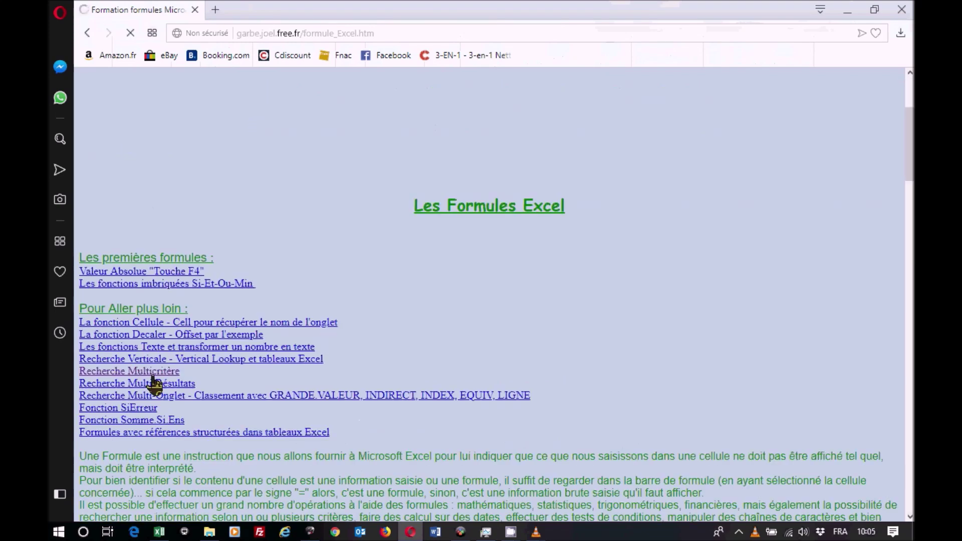
pyautogui.click(154, 373)
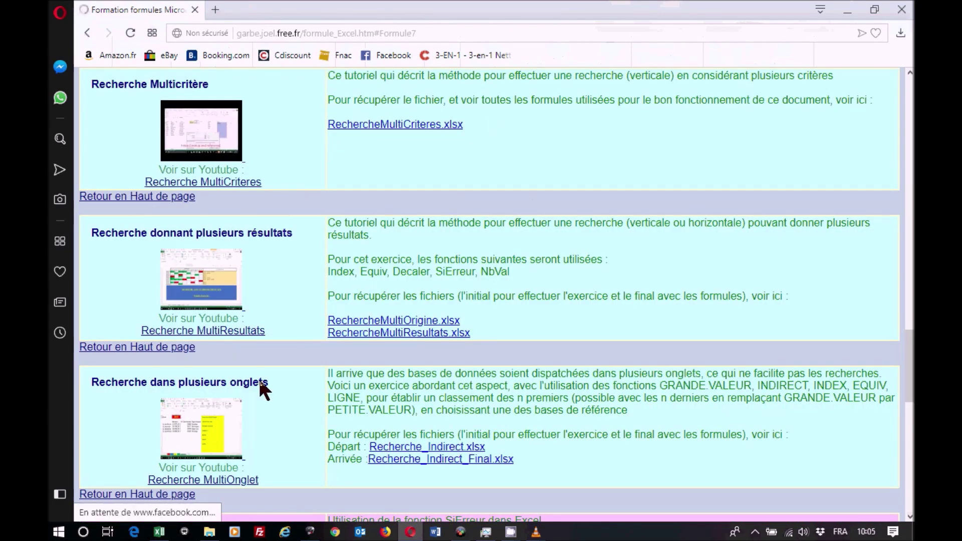
# Return to the Excel workbook and clear the Age and Service lookup formulas in cells G2:H2.
pyautogui.click(160, 533)
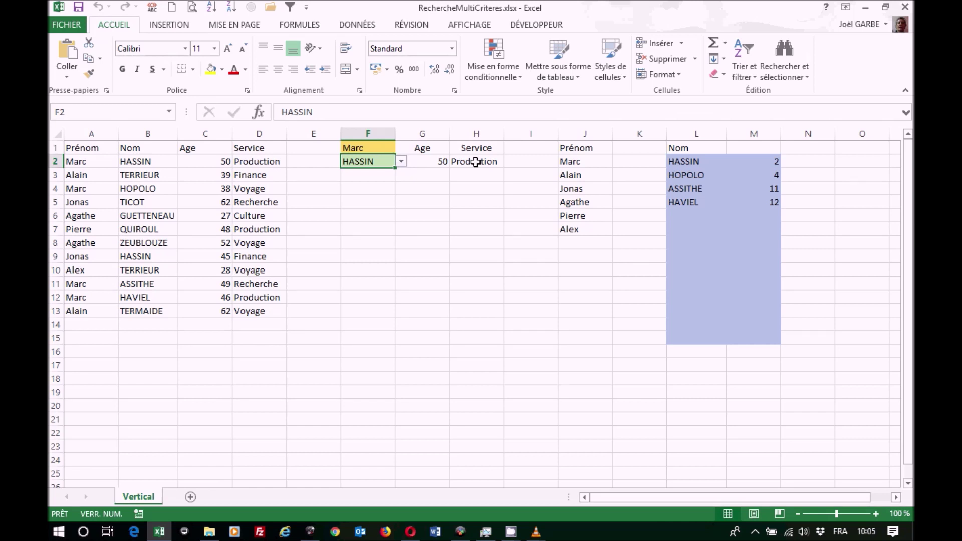
pyautogui.click(436, 161)
pyautogui.click(470, 162)
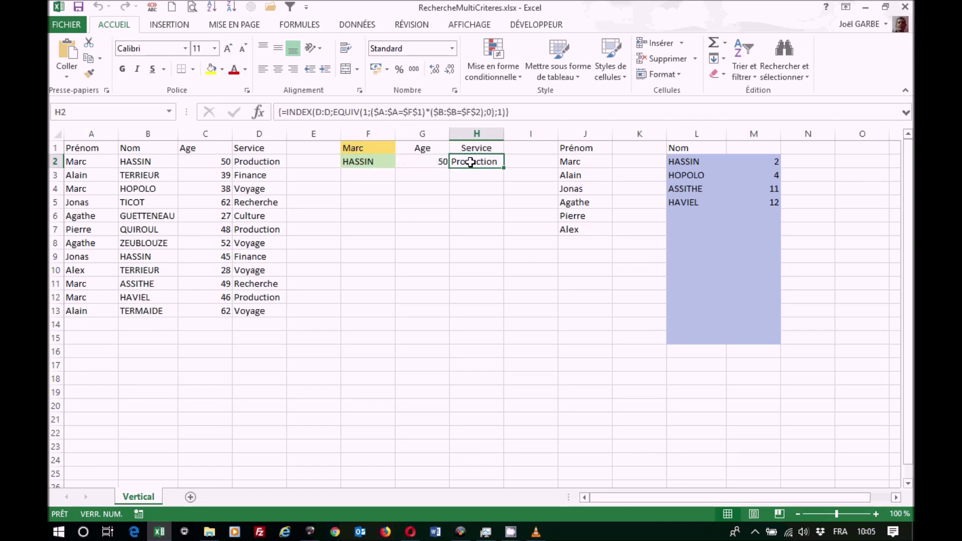
pyautogui.moveTo(471, 162); pyautogui.dragTo(435, 161)
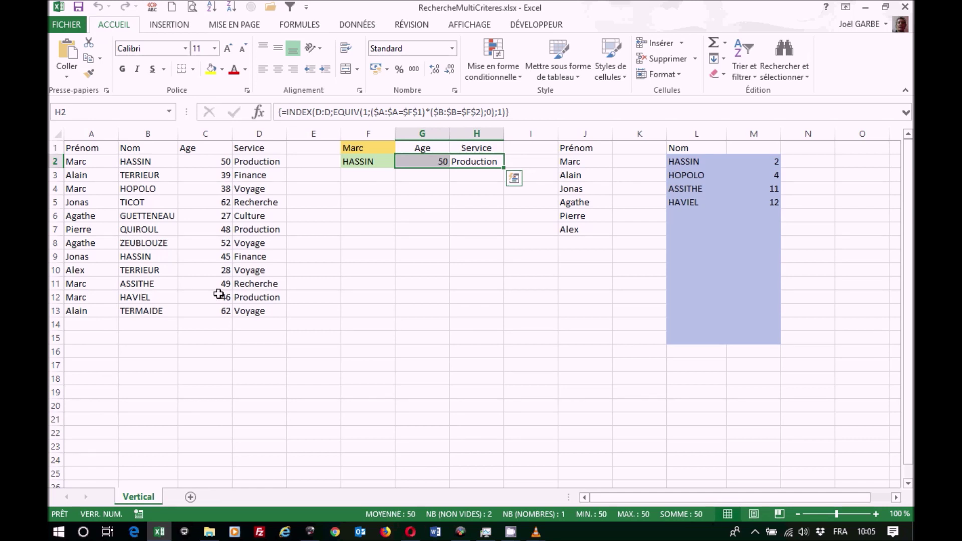
pyautogui.press('Delete')
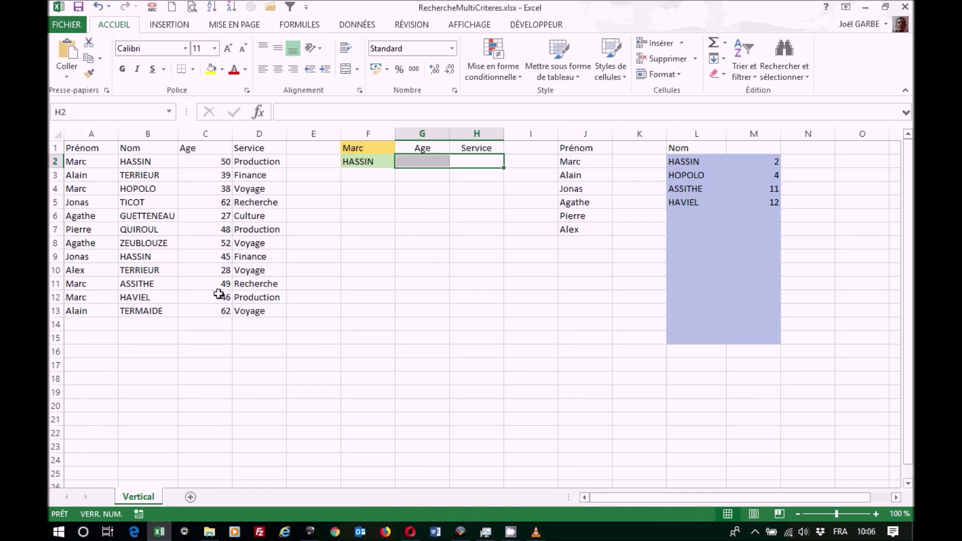
pyautogui.click(146, 205)
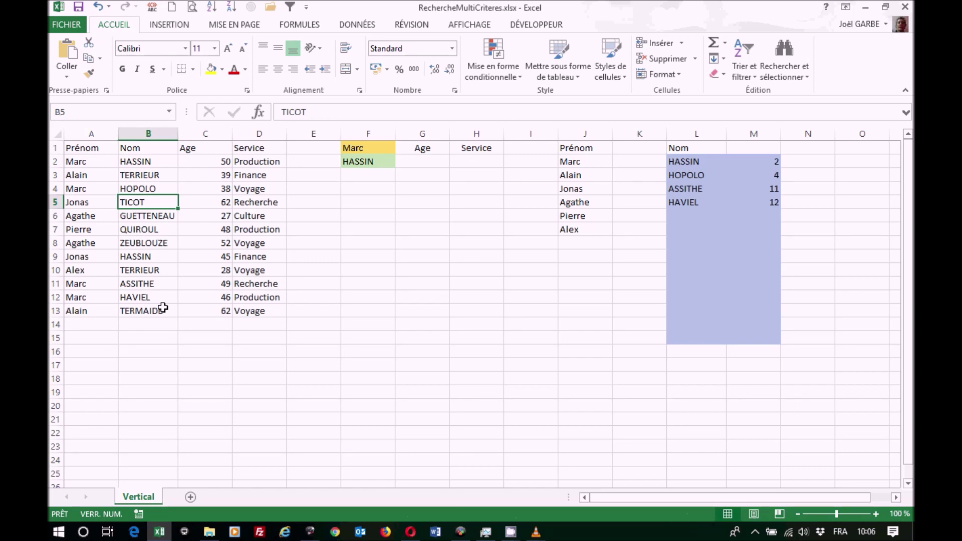
pyautogui.rightClick(138, 498)
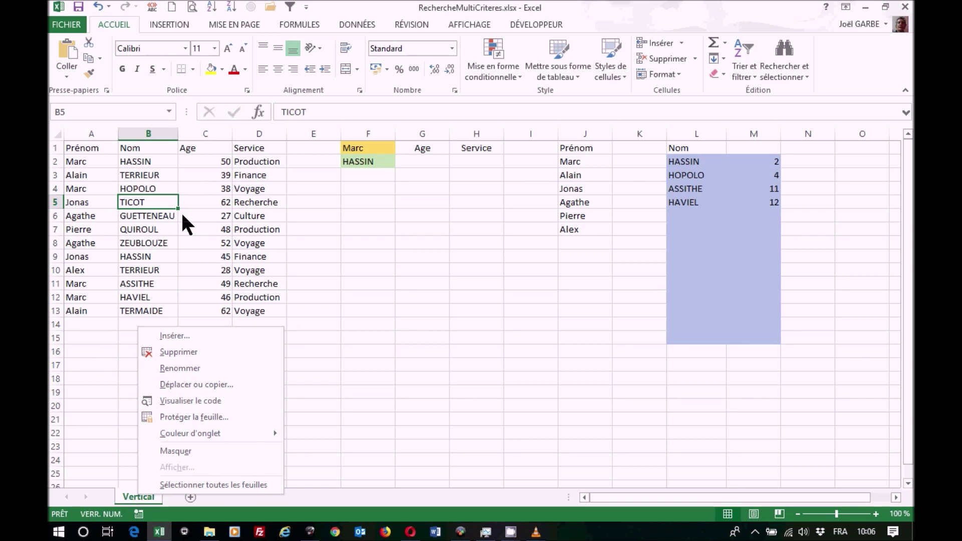
pyautogui.press('Escape')
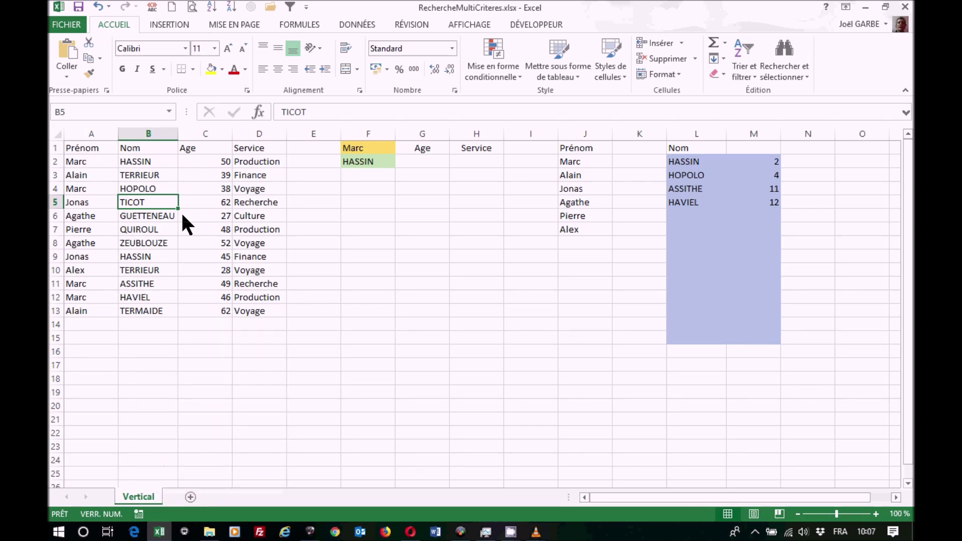
pyautogui.click(361, 161)
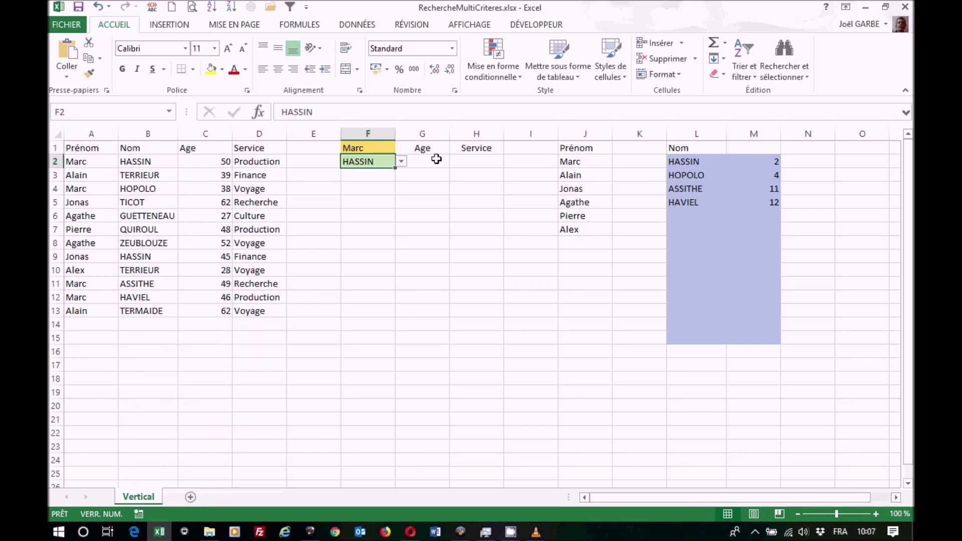
pyautogui.click(578, 175)
pyautogui.click(260, 188)
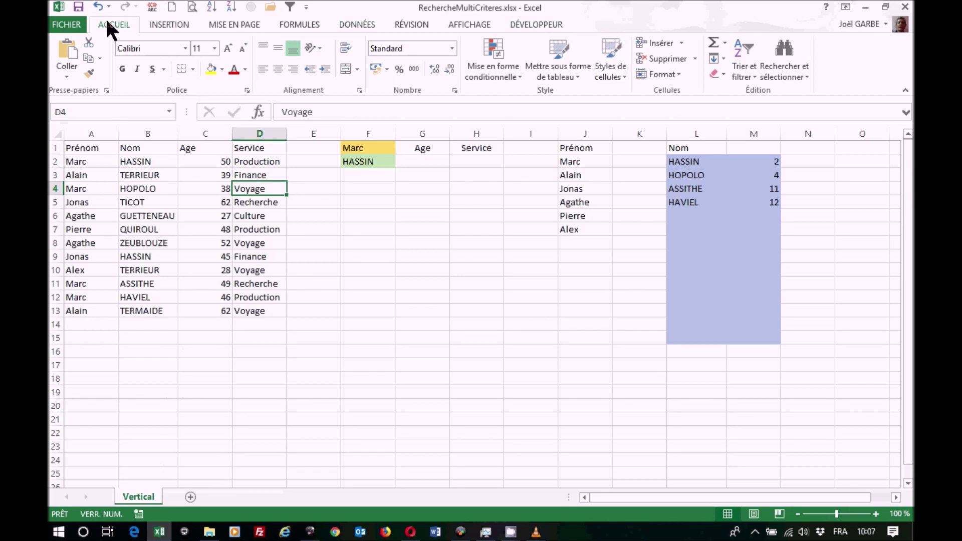
pyautogui.click(566, 80)
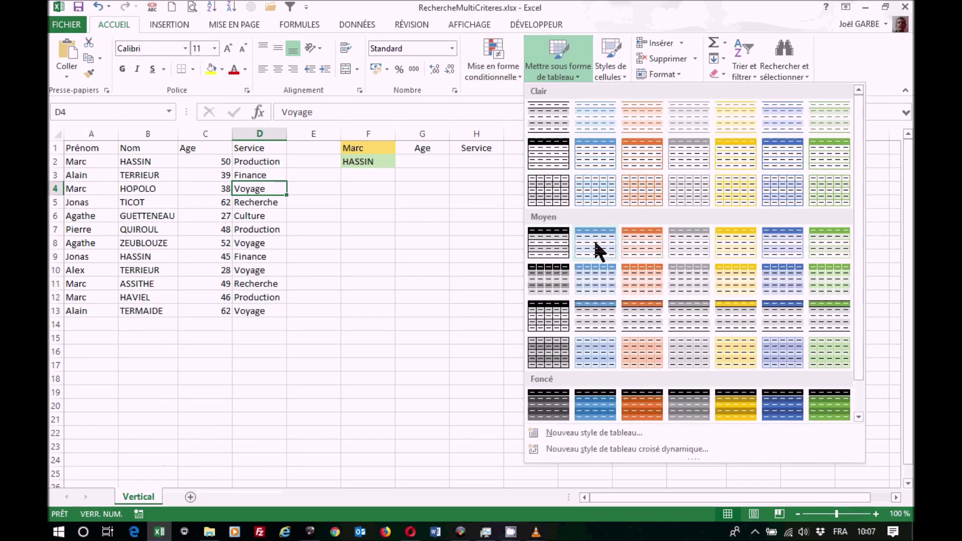
pyautogui.click(191, 181)
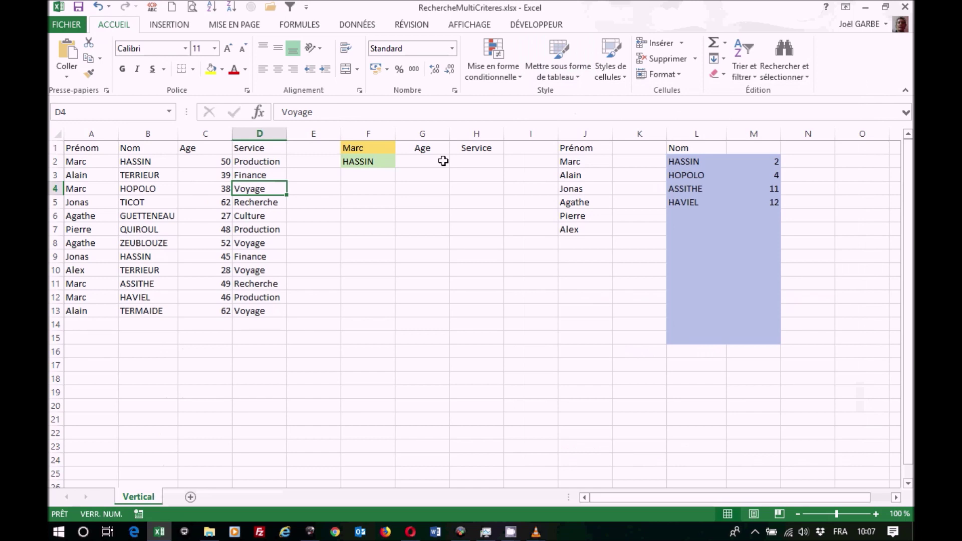
# Review the source table's four columns, the criteria cells F1 and F2, and the helper lists in columns J and L.
pyautogui.click(591, 176)
pyautogui.click(687, 181)
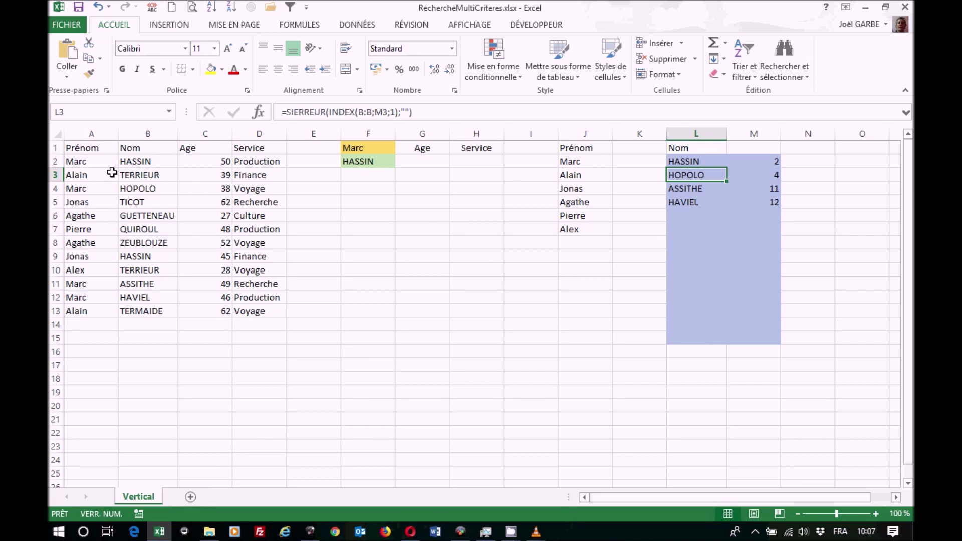
pyautogui.click(96, 176)
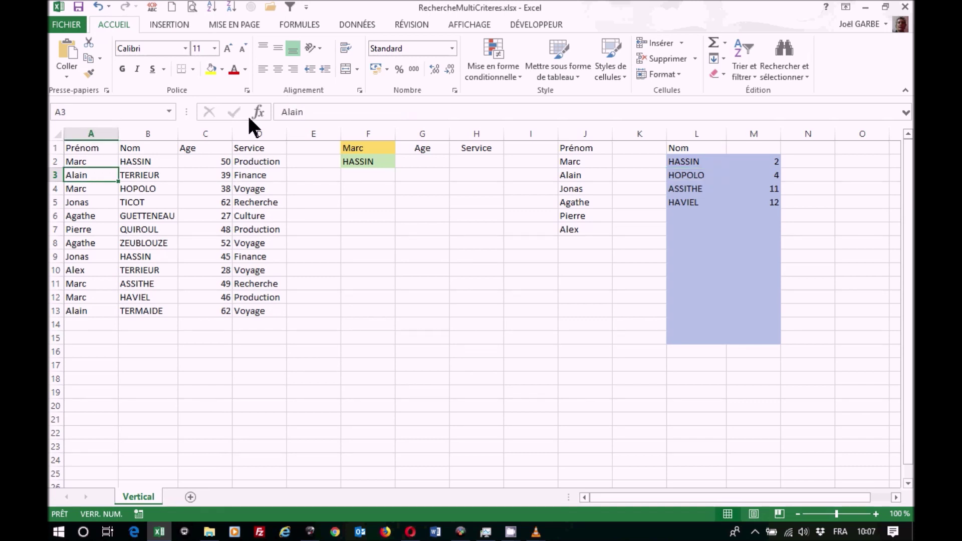
pyautogui.click(144, 175)
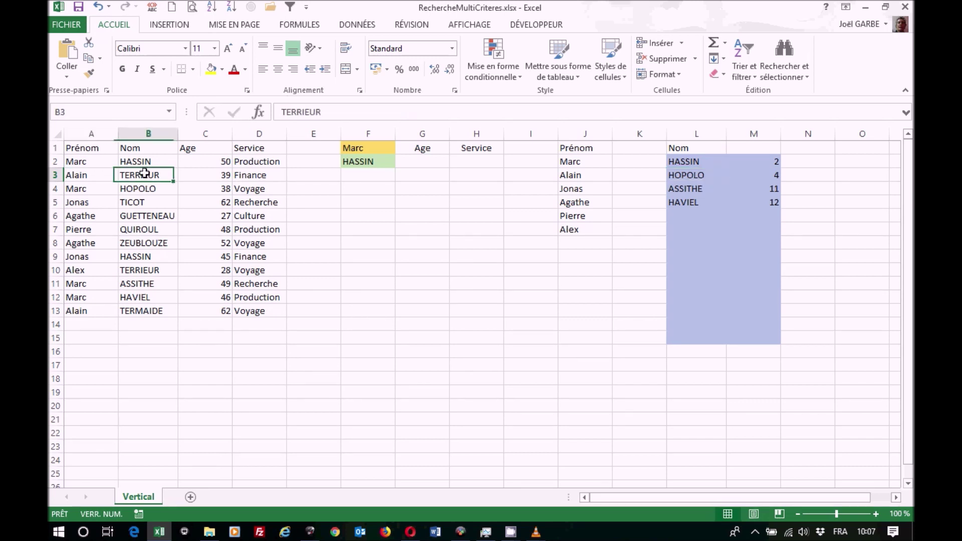
pyautogui.click(194, 175)
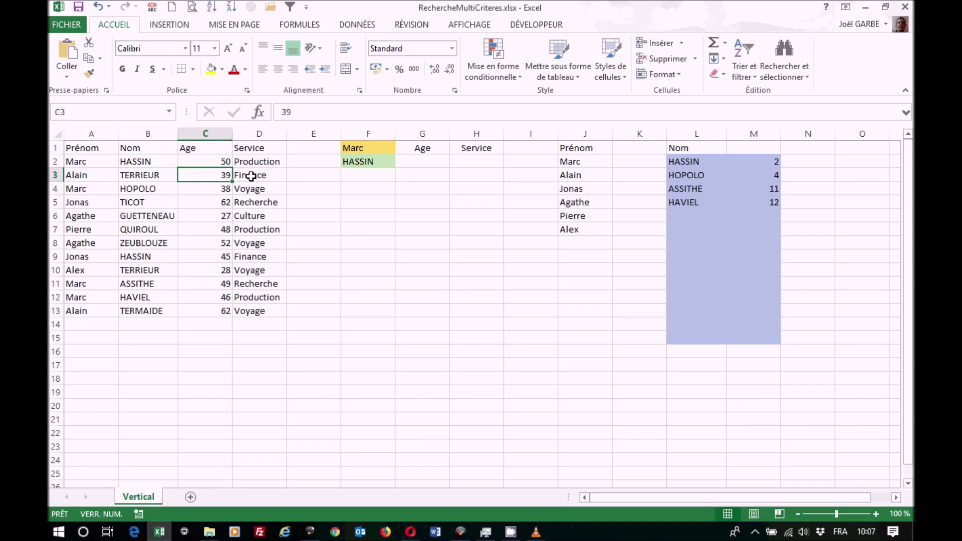
pyautogui.click(251, 176)
pyautogui.click(360, 149)
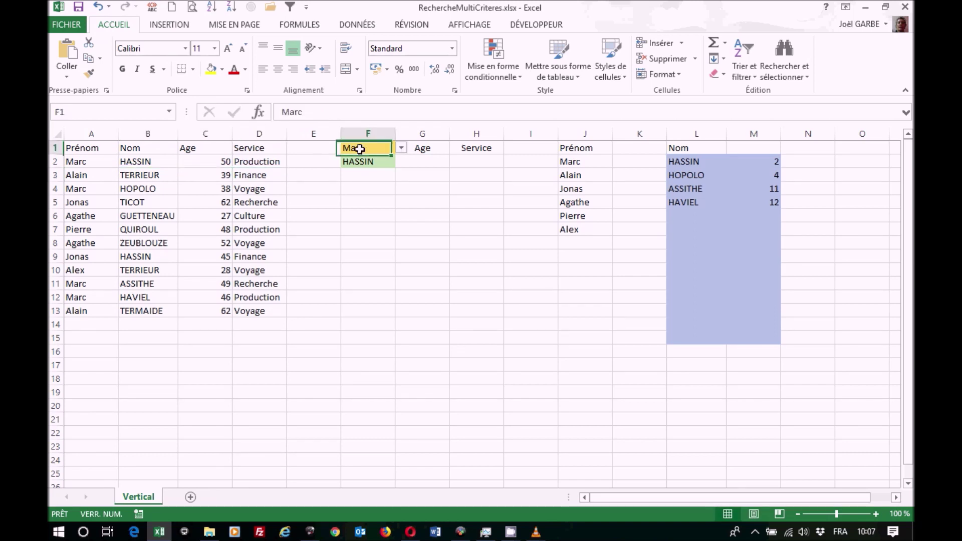
pyautogui.click(368, 163)
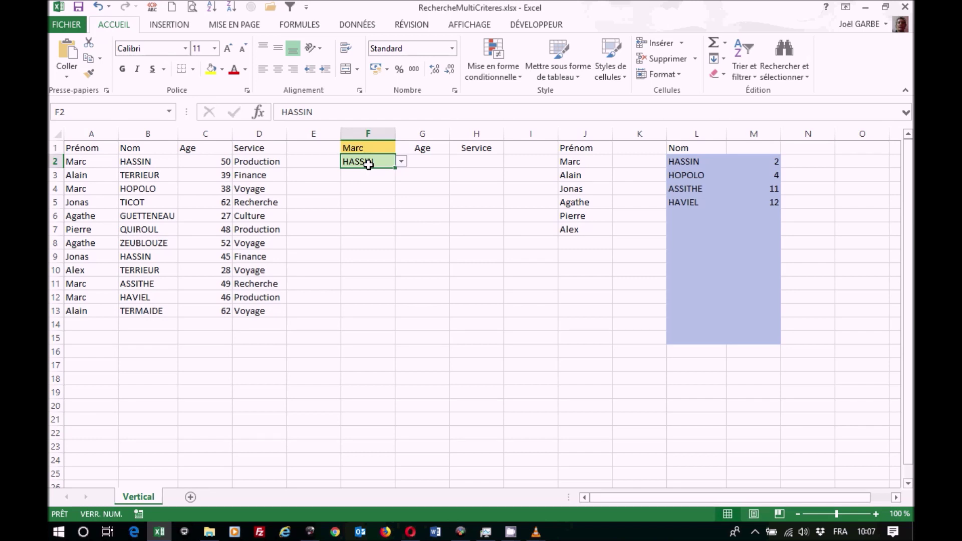
pyautogui.click(573, 170)
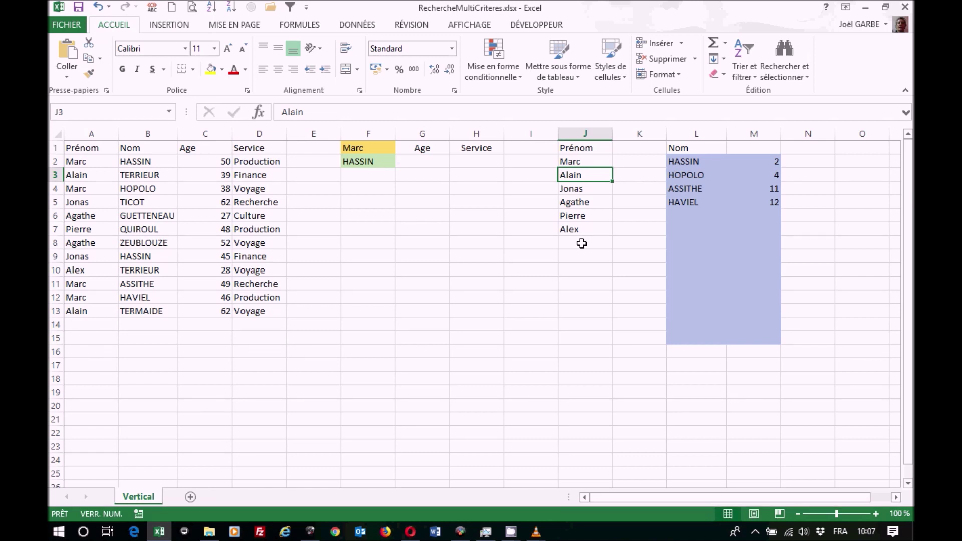
# Examine the SIERREUR/INDEX formula in cell L2, including the INDEX function's arguments, and leave it without changes.
pyautogui.click(691, 187)
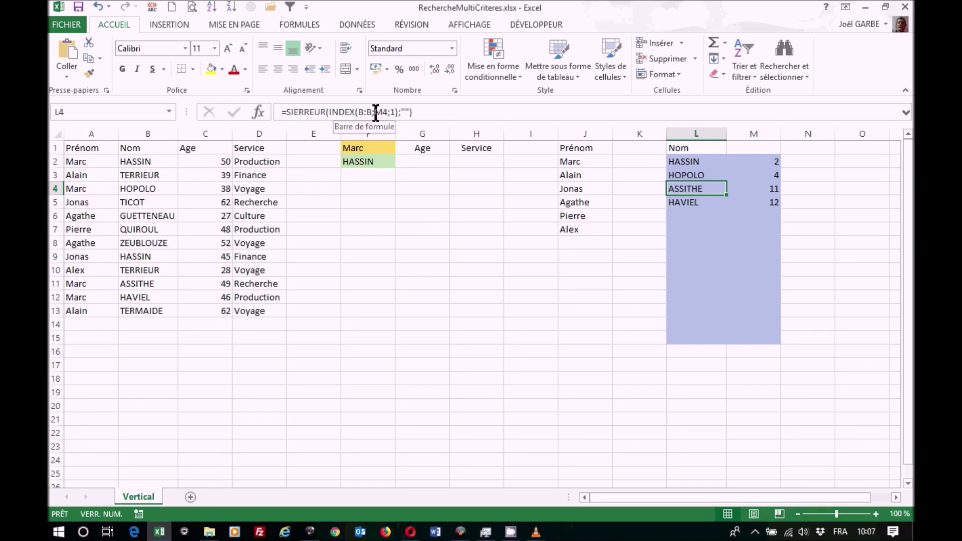
pyautogui.keyDown('ctrl'); pyautogui.click(676, 163); pyautogui.keyUp('ctrl')
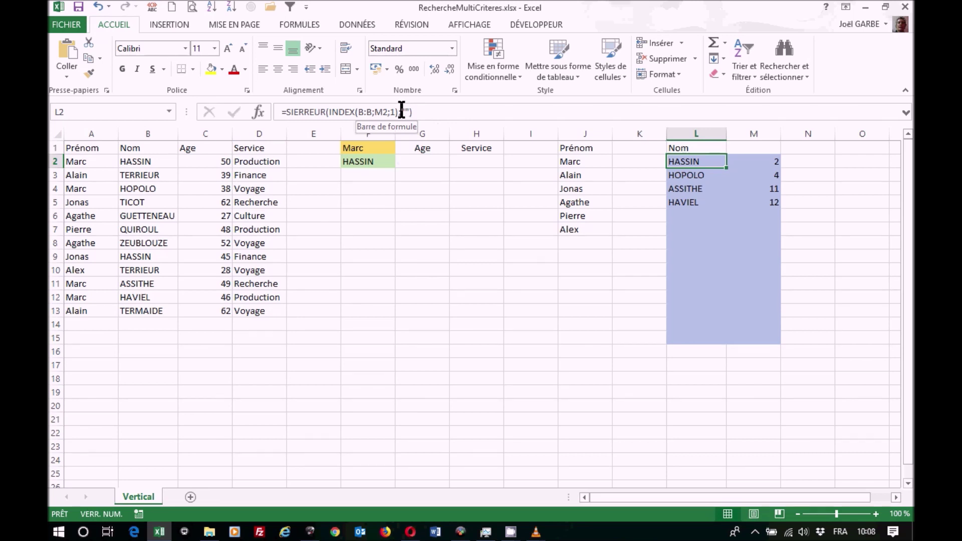
pyautogui.click(340, 111)
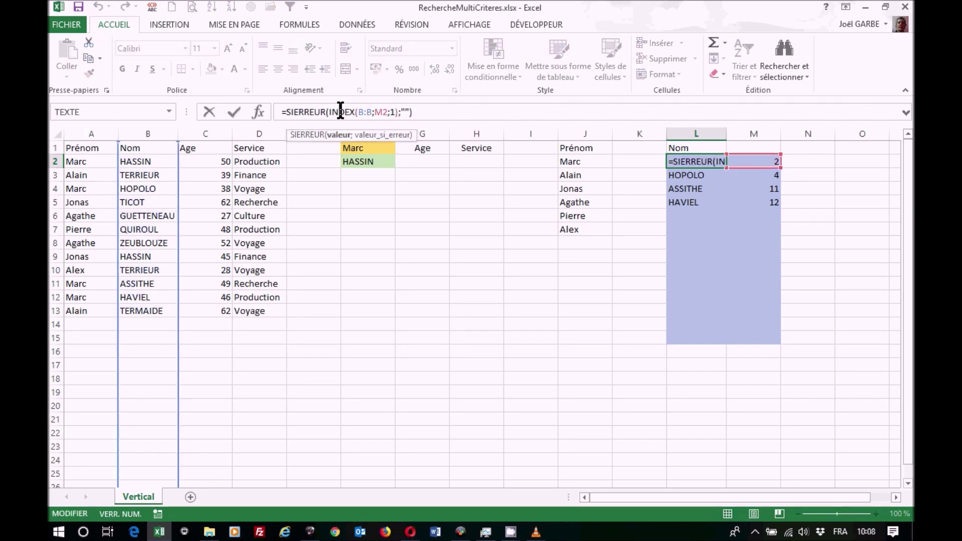
pyautogui.click(258, 112)
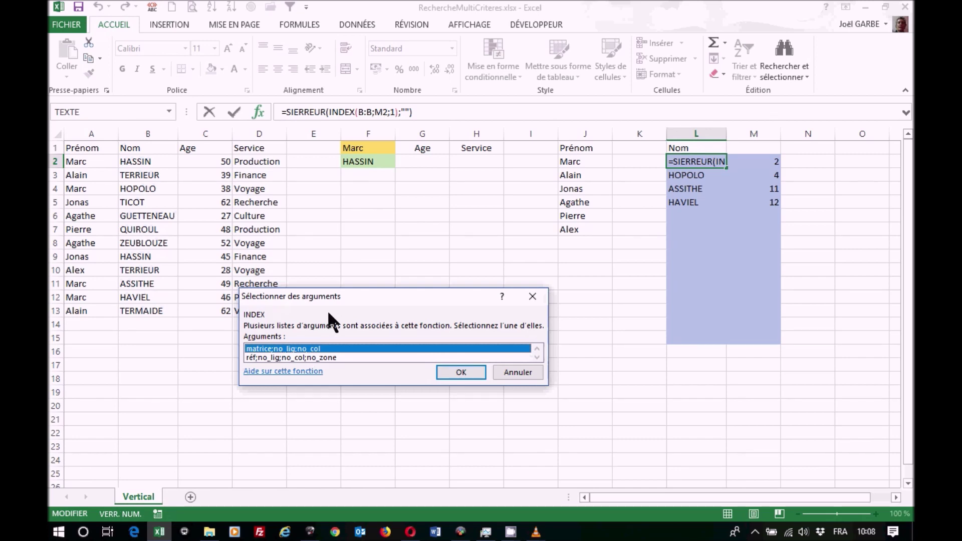
pyautogui.click(459, 372)
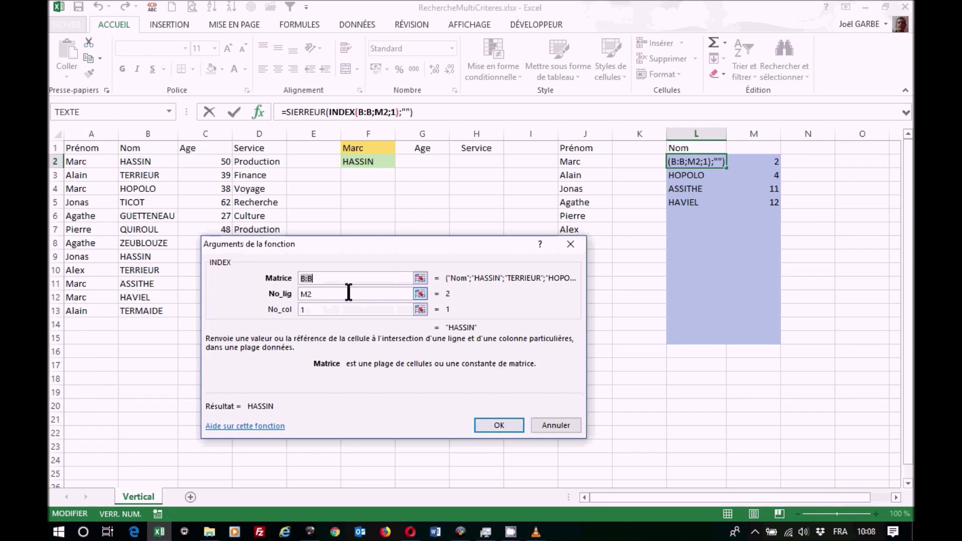
pyautogui.click(535, 427)
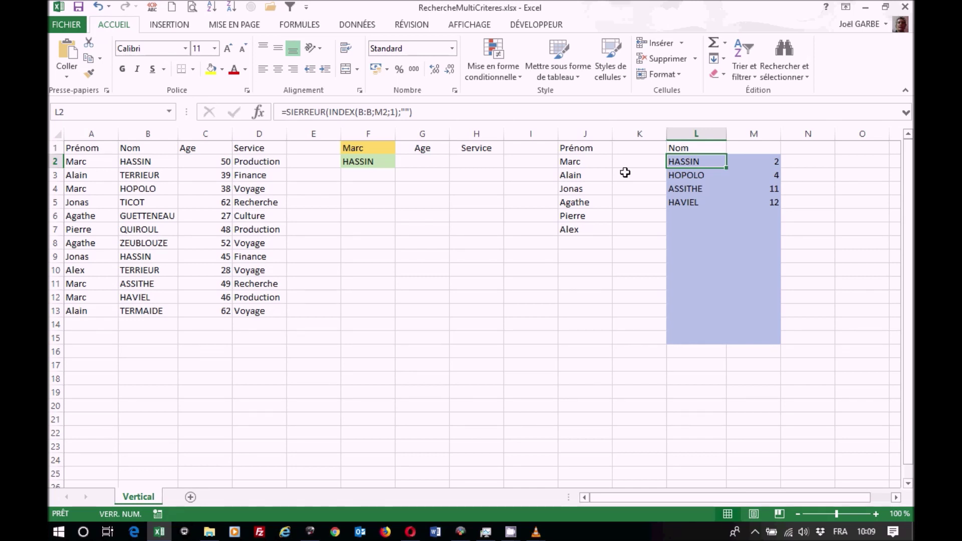
# Examine the M2 formula by inspecting the arguments of its DECALER, EQUIV and SIERREUR functions, and leave it without changes.
pyautogui.press('Tab')
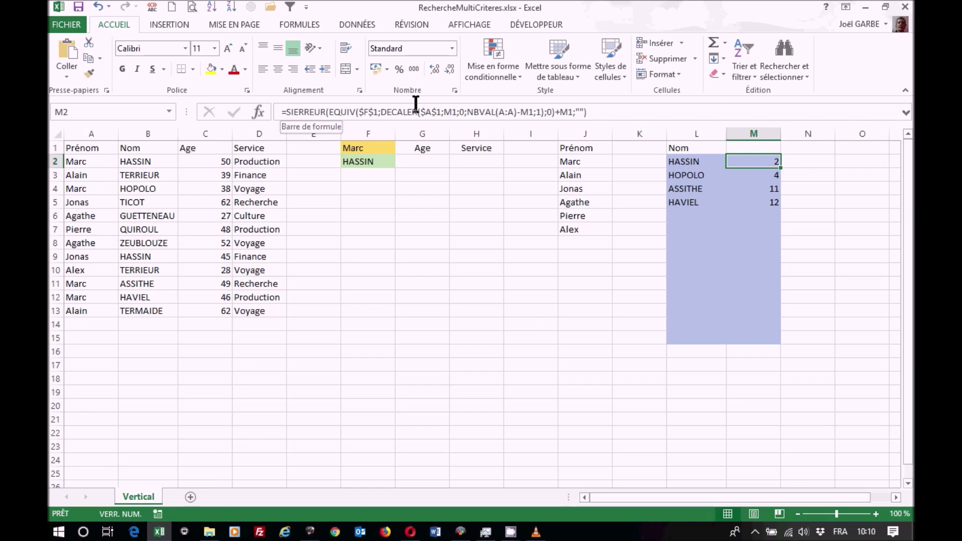
pyautogui.click(343, 109)
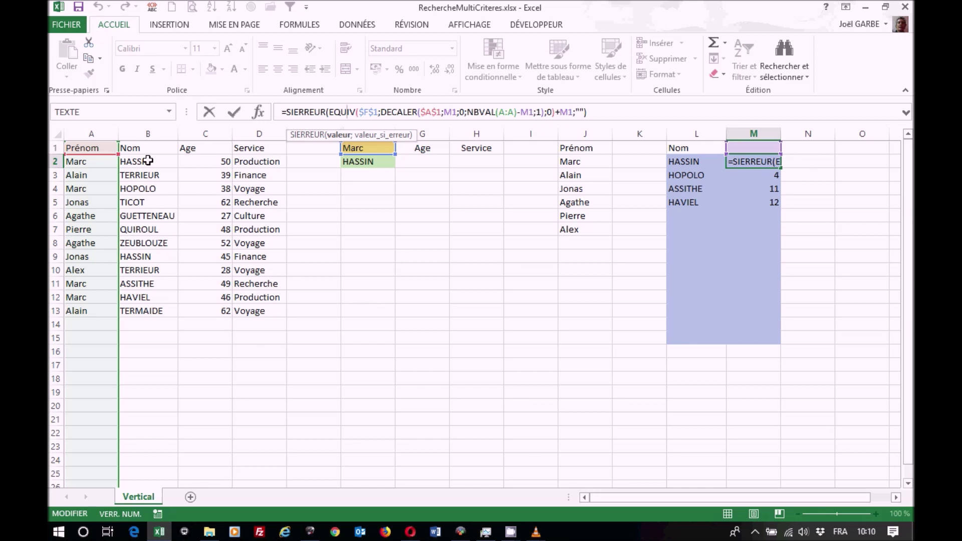
pyautogui.click(403, 112)
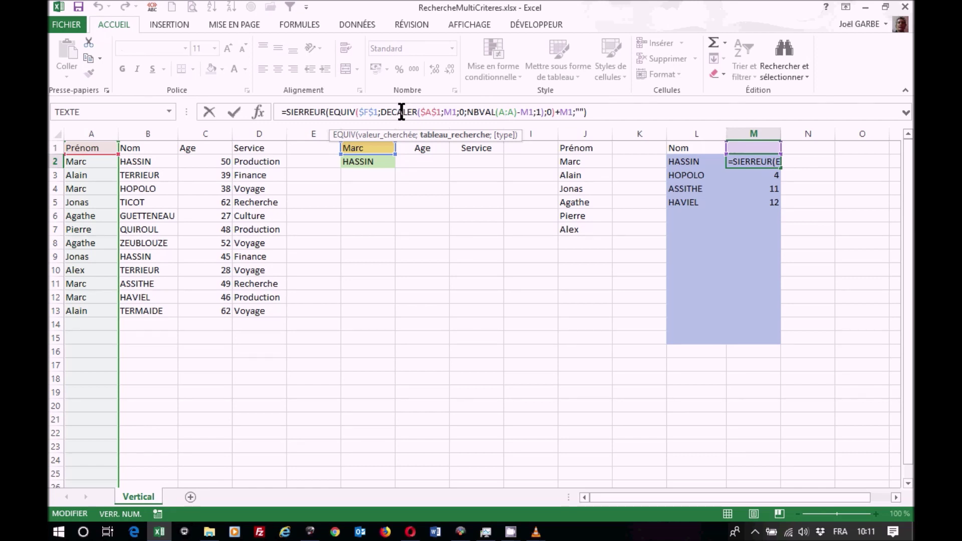
pyautogui.click(258, 112)
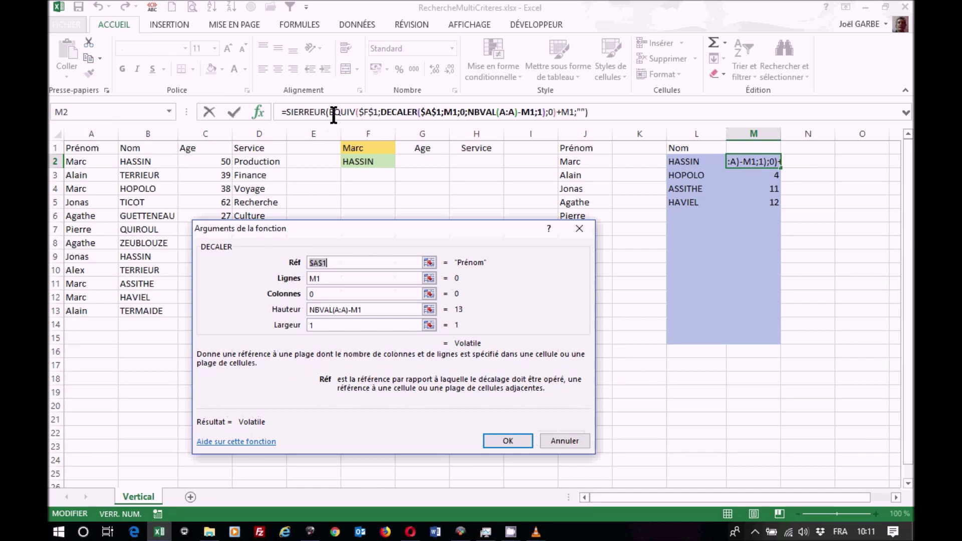
pyautogui.click(337, 112)
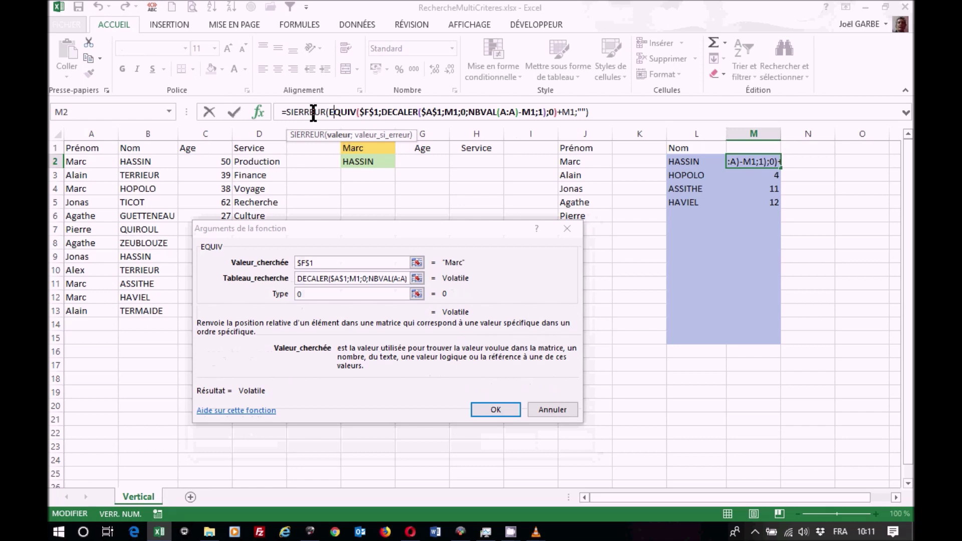
pyautogui.click(313, 113)
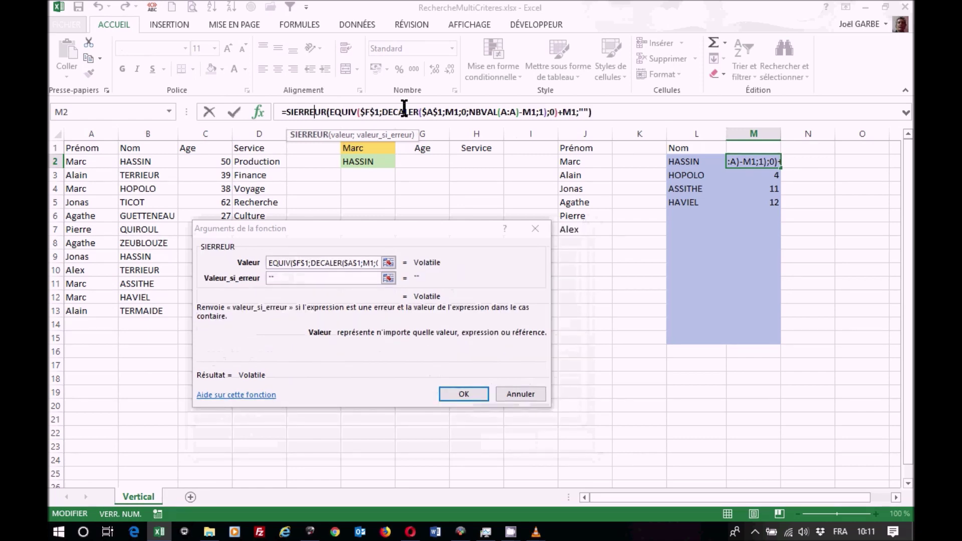
pyautogui.click(403, 110)
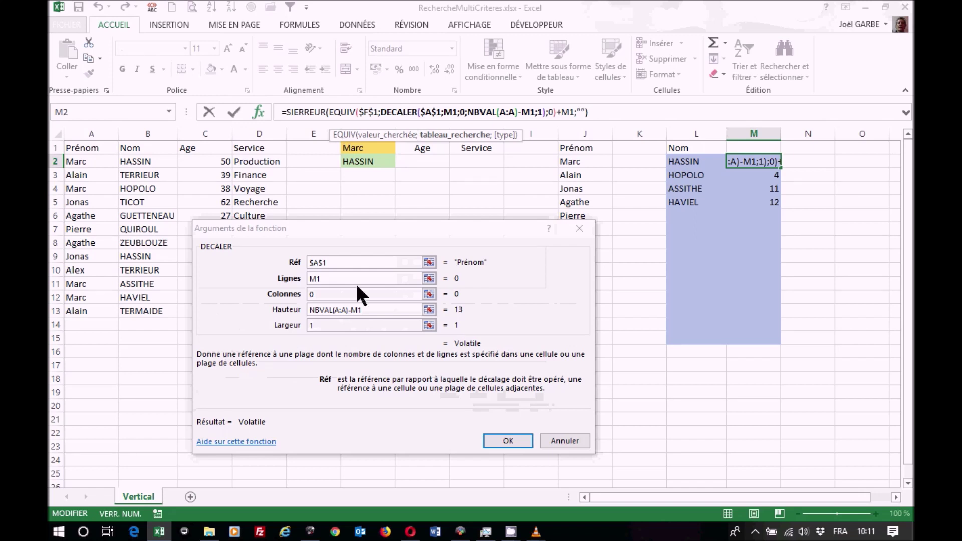
pyautogui.click(336, 257)
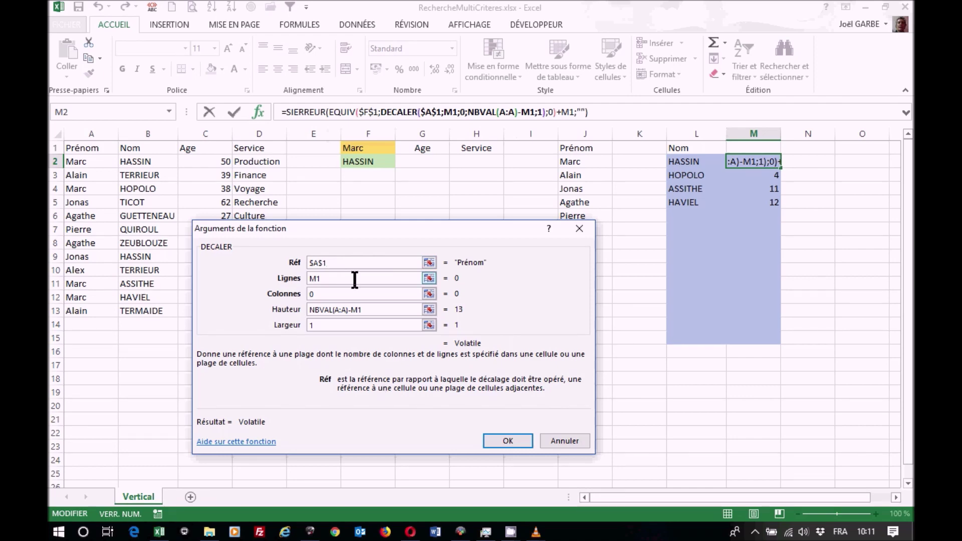
pyautogui.click(353, 278)
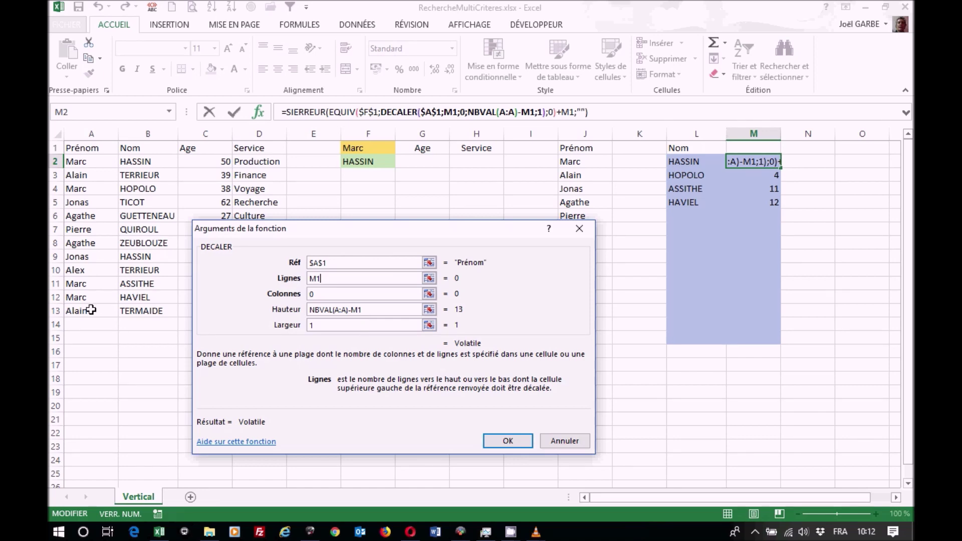
pyautogui.click(555, 437)
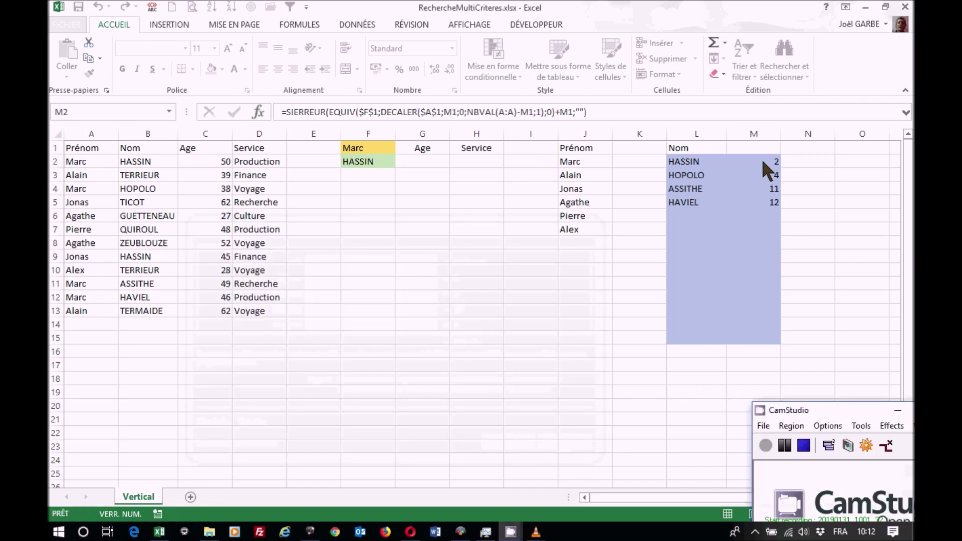
# Inspect the arguments of the DECALER function in cell M3's formula and close them without changes.
pyautogui.click(761, 159)
pyautogui.click(763, 177)
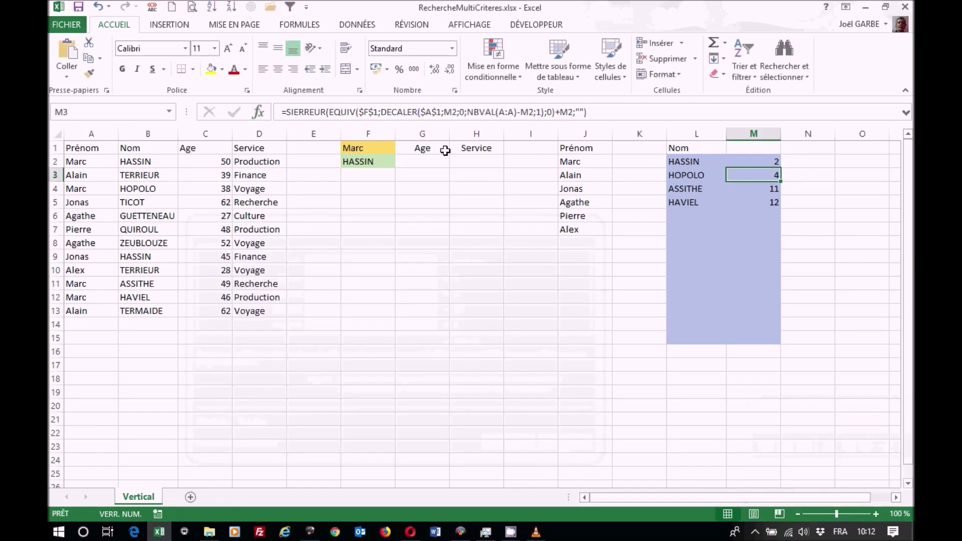
pyautogui.click(391, 112)
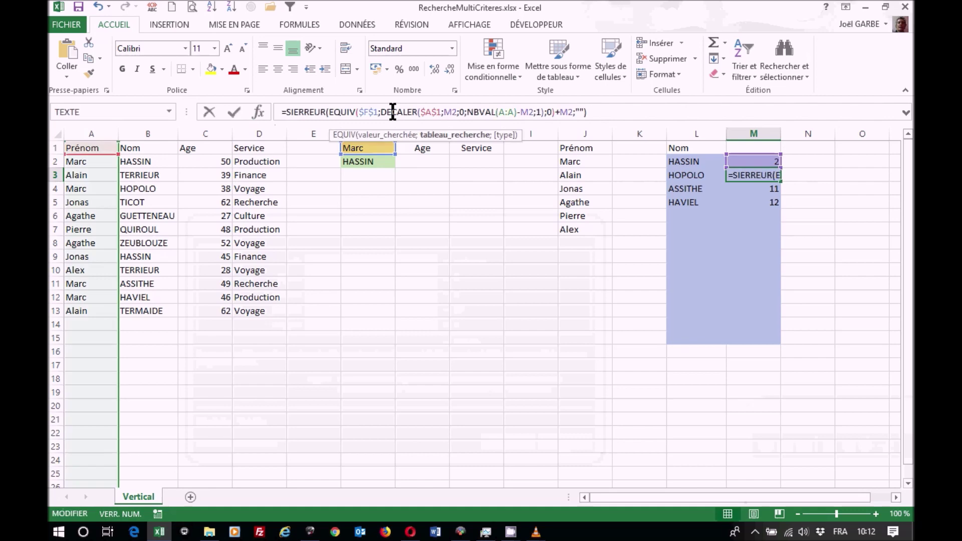
pyautogui.click(257, 110)
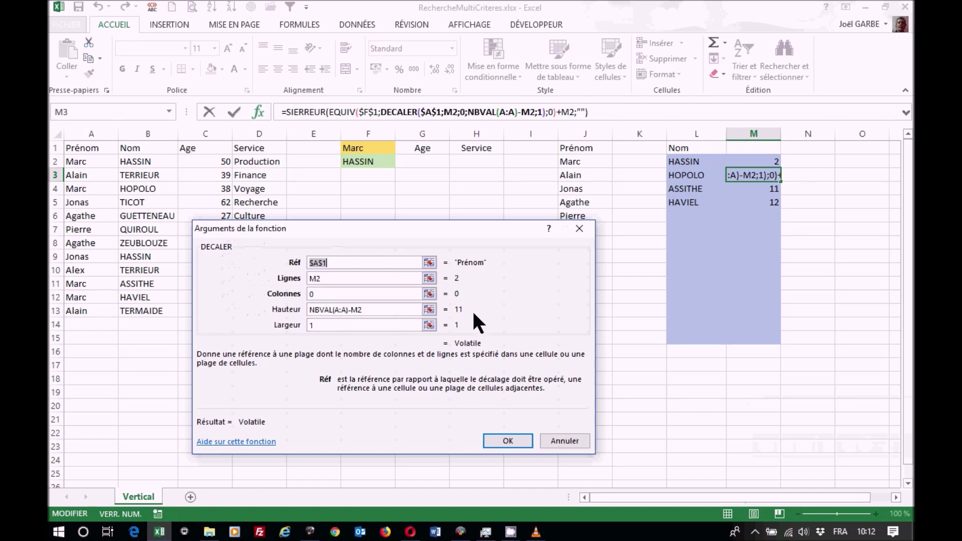
pyautogui.click(561, 441)
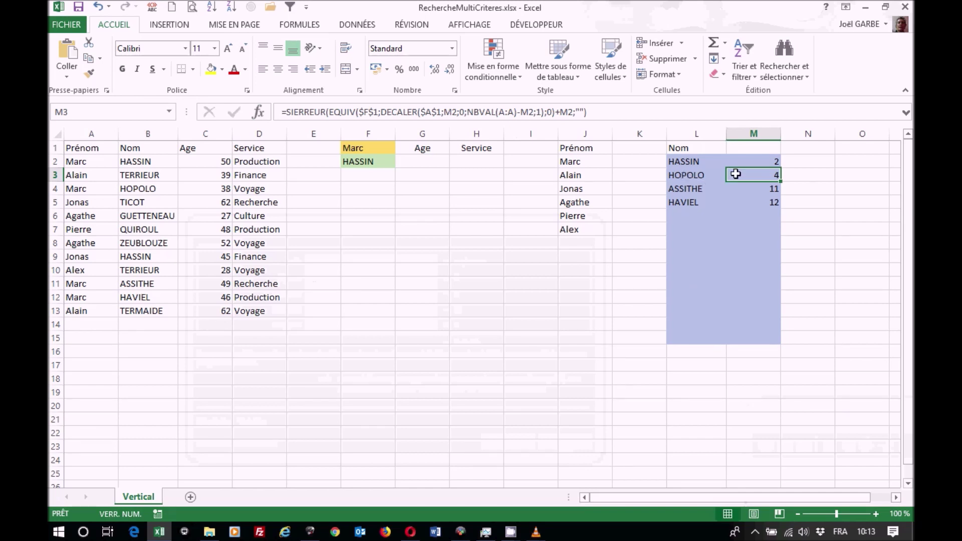
# Compare the first name and surname pairs in A2:B13 with the helper formulas in L3, L2 and M2.
pyautogui.click(682, 175)
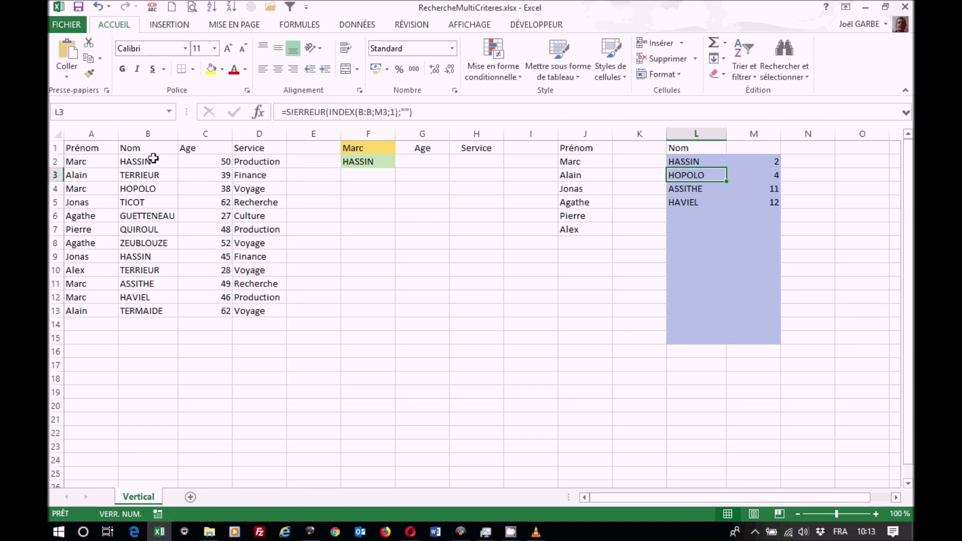
pyautogui.click(94, 161)
pyautogui.moveTo(94, 162); pyautogui.dragTo(154, 311)
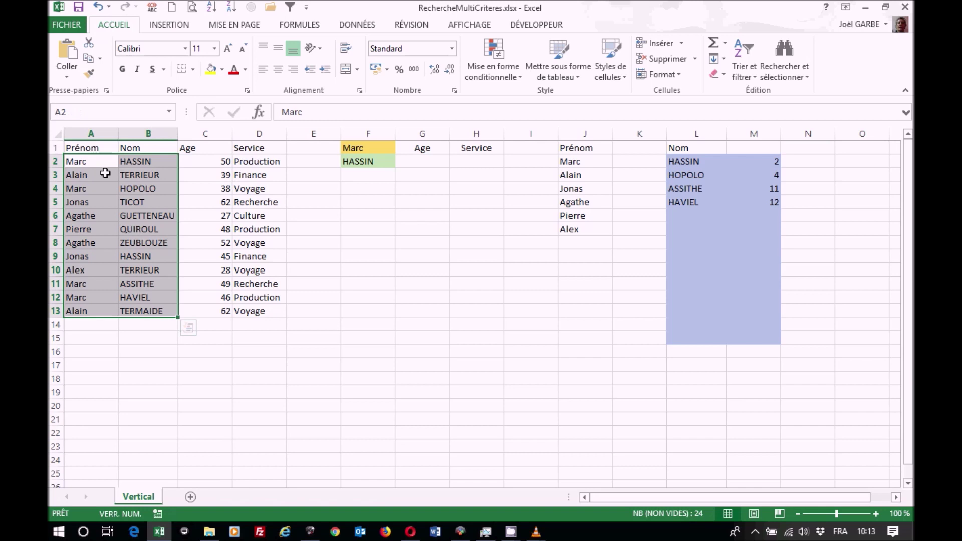
pyautogui.moveTo(107, 161); pyautogui.dragTo(138, 163)
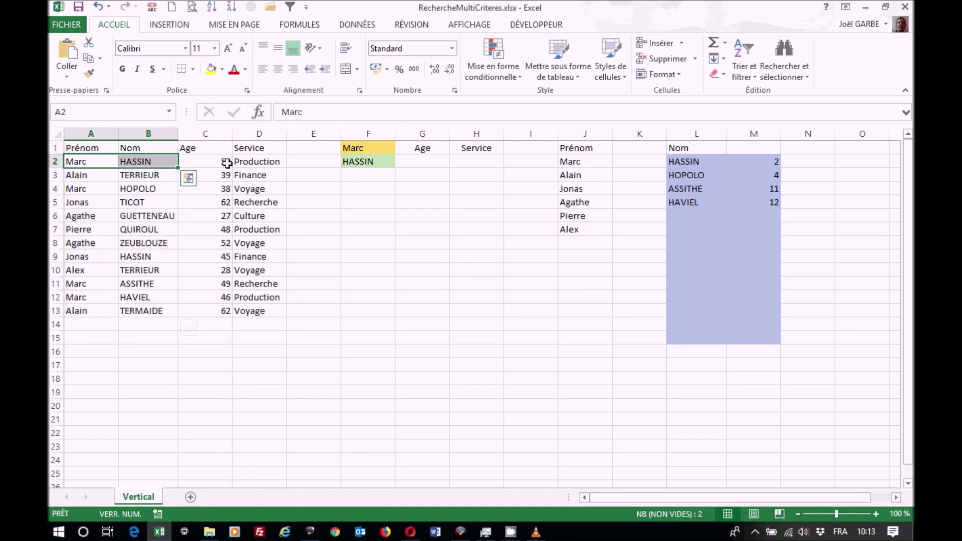
pyautogui.click(156, 162)
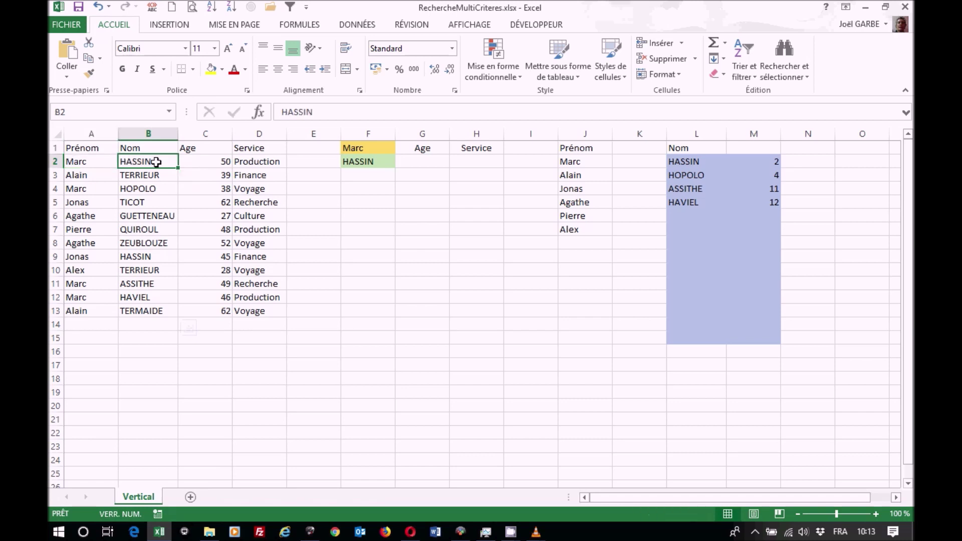
pyautogui.click(692, 162)
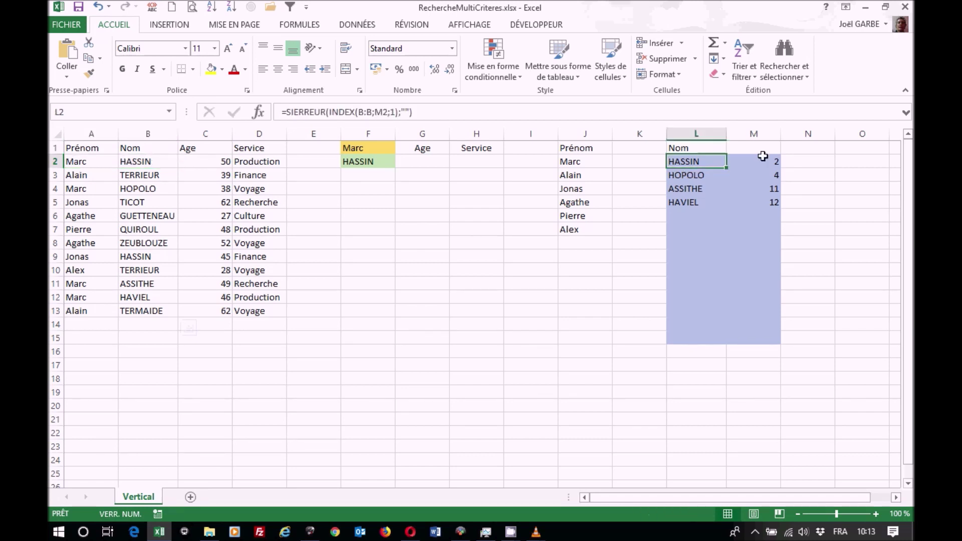
pyautogui.click(765, 162)
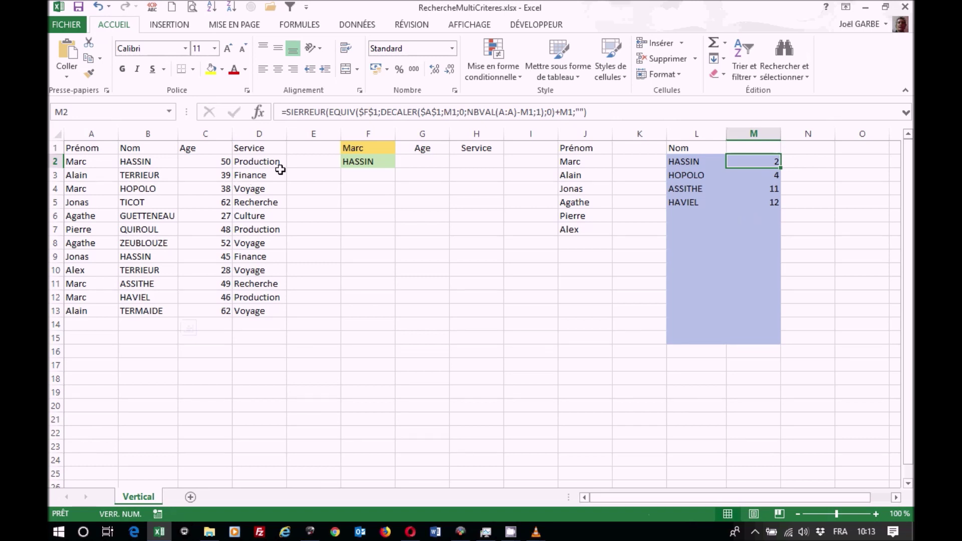
# Review cell F1's drop-down list and its data validation source formula, and leave the settings unchanged.
pyautogui.click(366, 146)
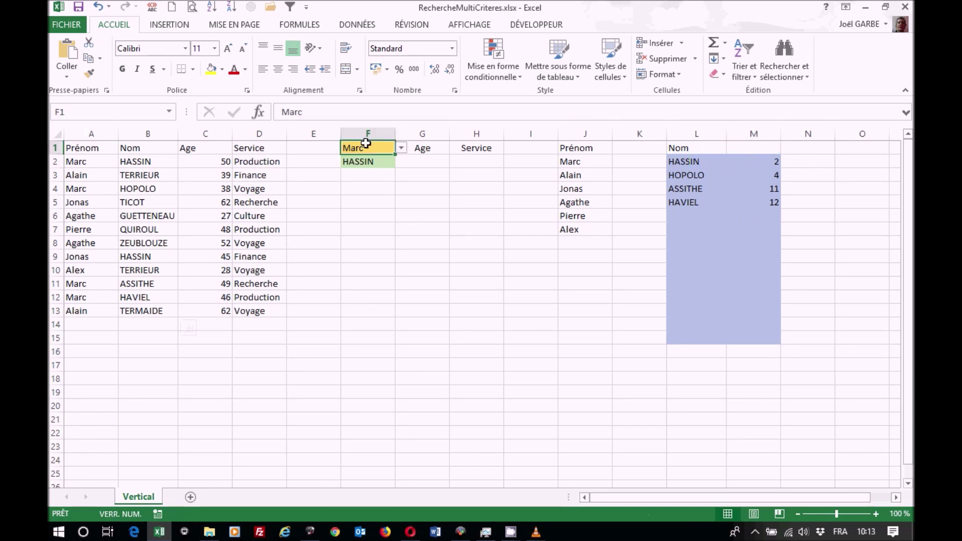
pyautogui.click(401, 148)
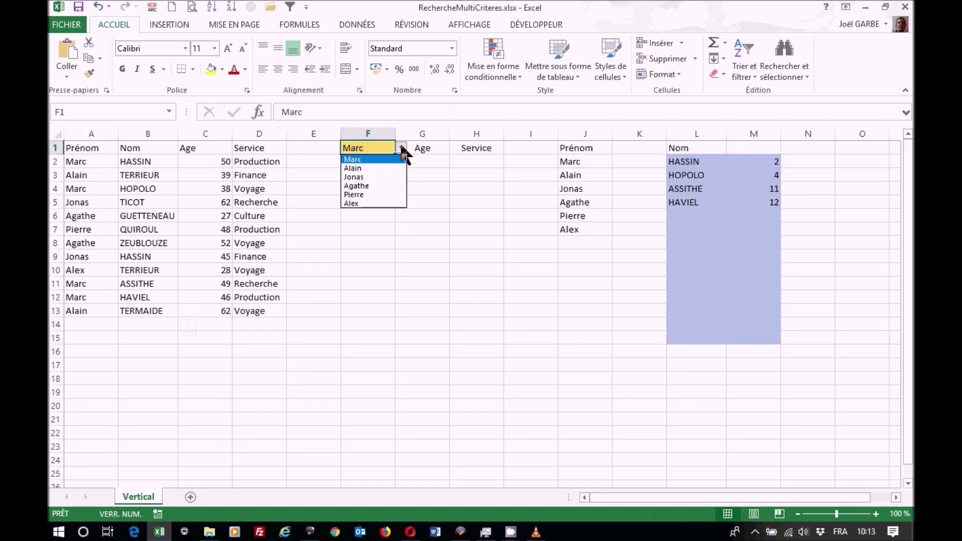
pyautogui.click(401, 147)
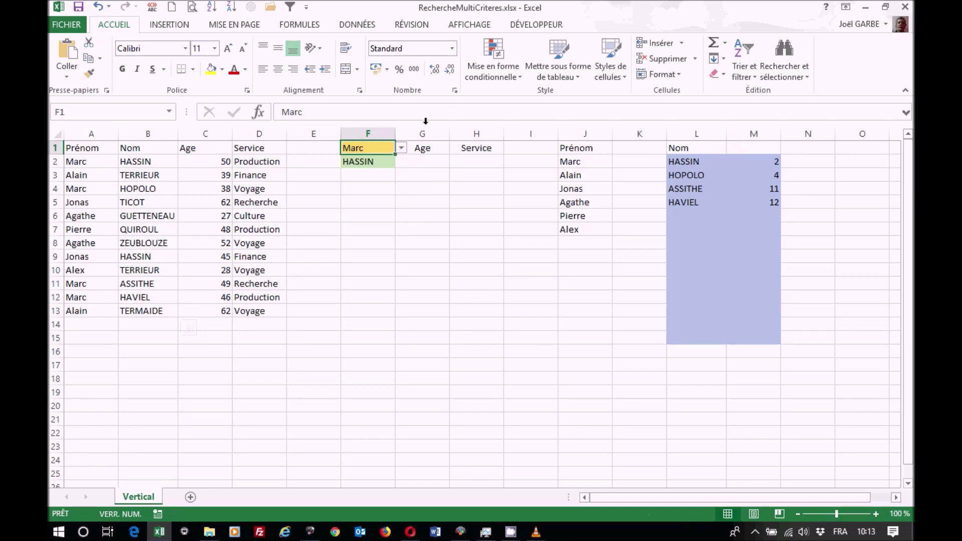
pyautogui.click(362, 21)
pyautogui.click(545, 74)
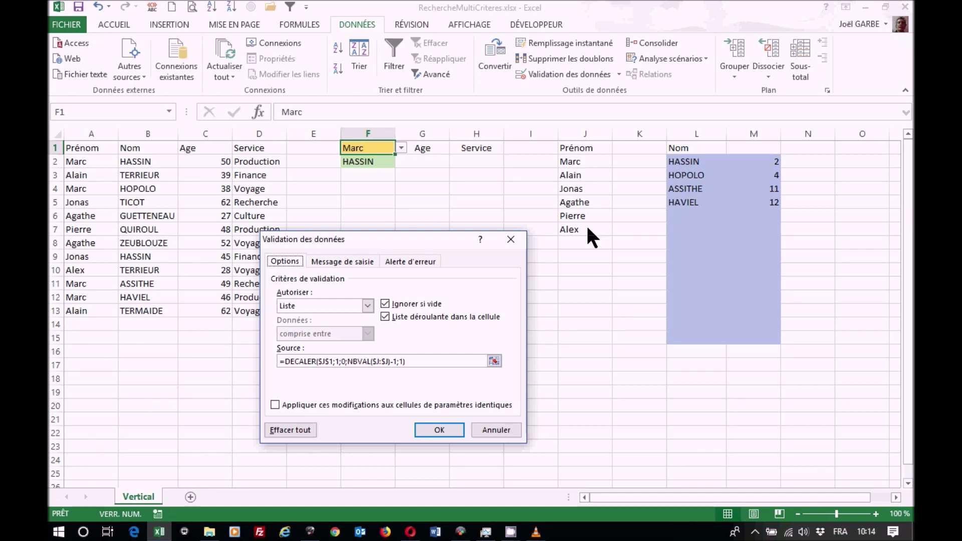
pyautogui.click(494, 428)
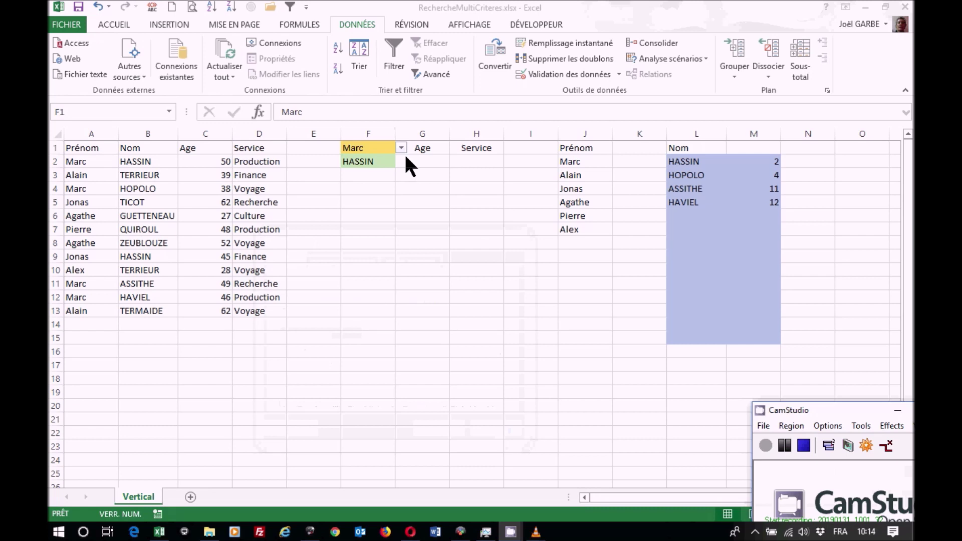
# Add a test first name in cell J8 below the Prénom list and check the choices offered in F1's drop-down.
pyautogui.click(401, 148)
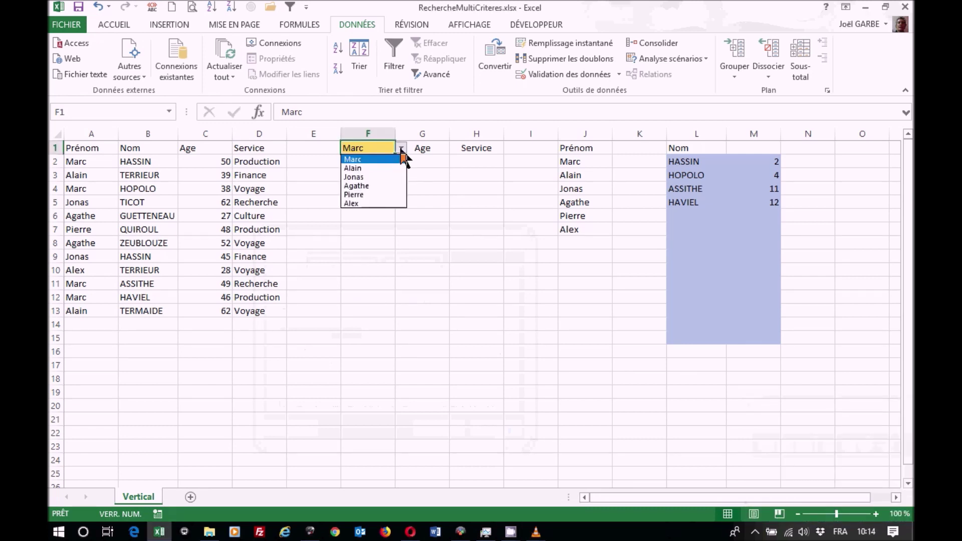
pyautogui.click(404, 159)
pyautogui.click(595, 242)
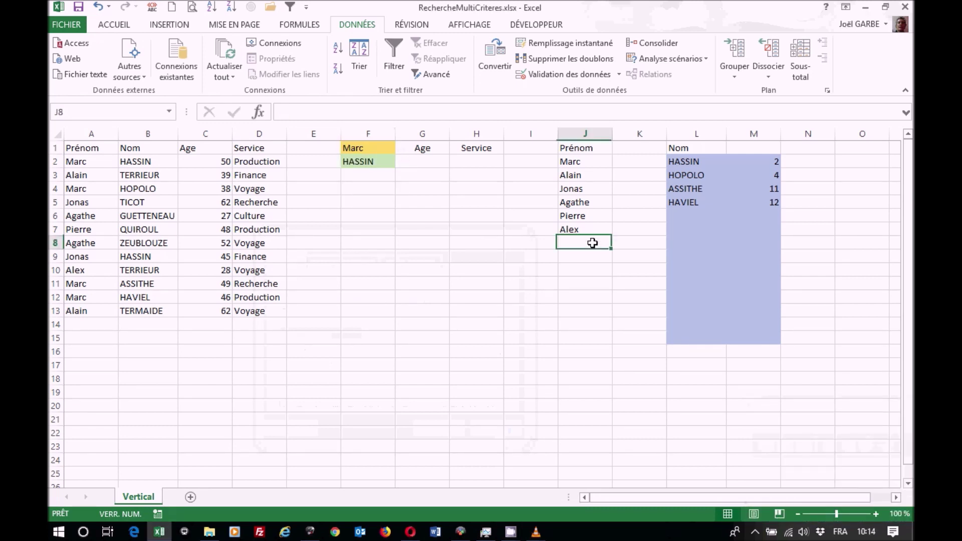
pyautogui.write('jojo')
pyautogui.press('Return')
pyautogui.click(388, 148)
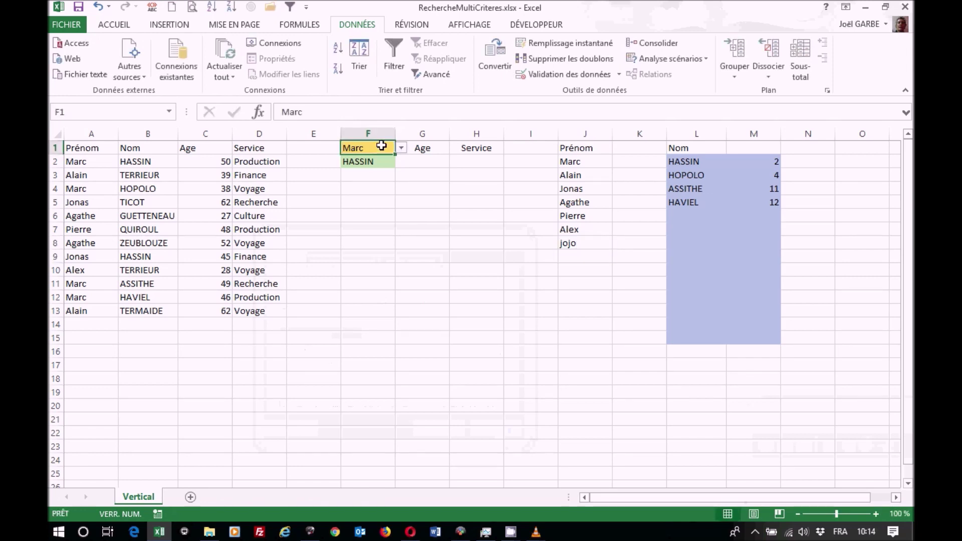
pyautogui.click(401, 148)
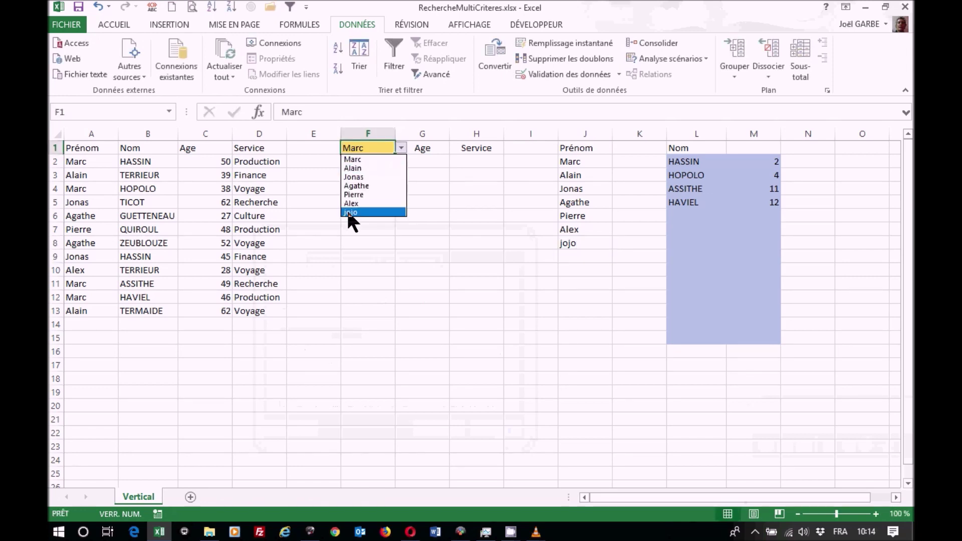
pyautogui.press('Escape')
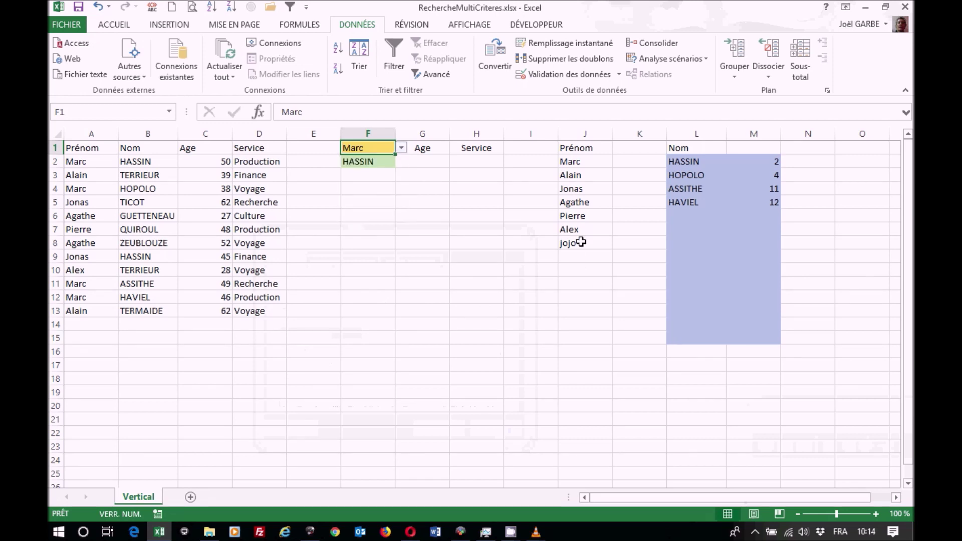
# Delete the test first name from J8 and recheck F1's drop-down, keeping the first entry selected.
pyautogui.click(581, 243)
pyautogui.press('Delete')
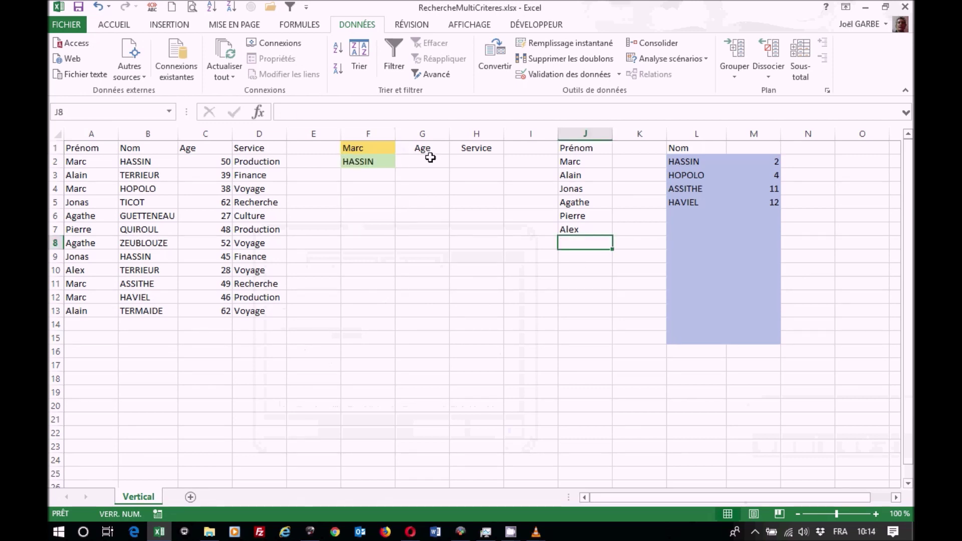
pyautogui.click(391, 148)
pyautogui.click(402, 148)
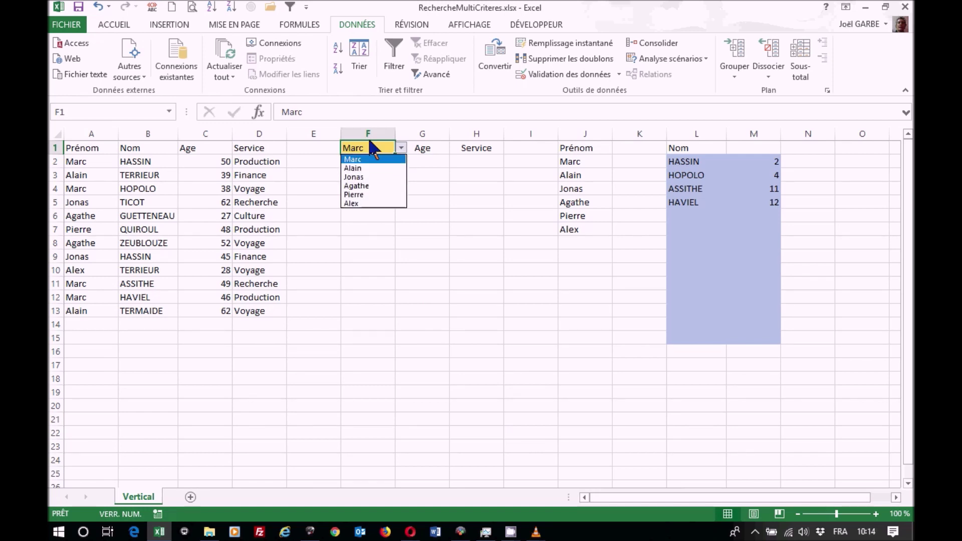
pyautogui.click(368, 159)
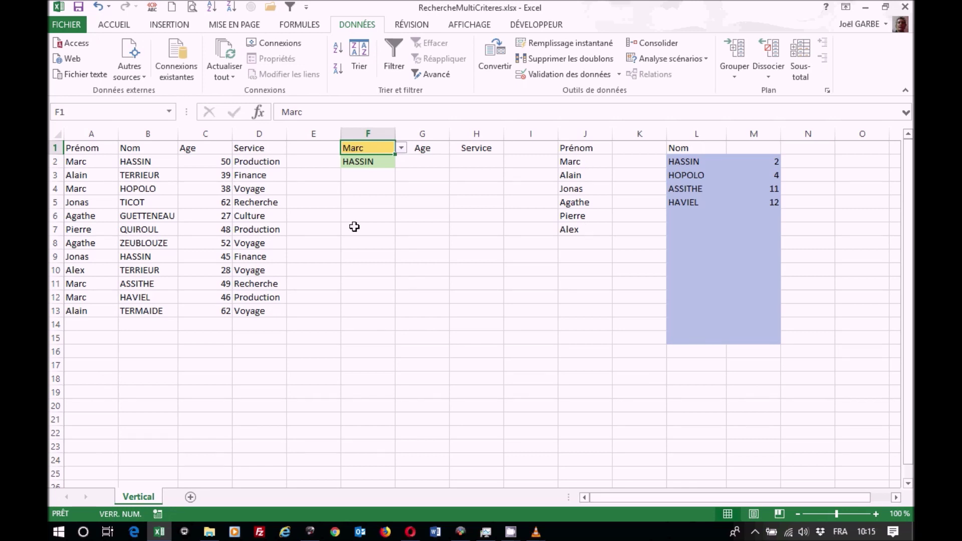
# Copy the whole Prénom column A over column J and remove the duplicate values from column J.
pyautogui.click(96, 131)
pyautogui.hotkey('ctrl', 'c')
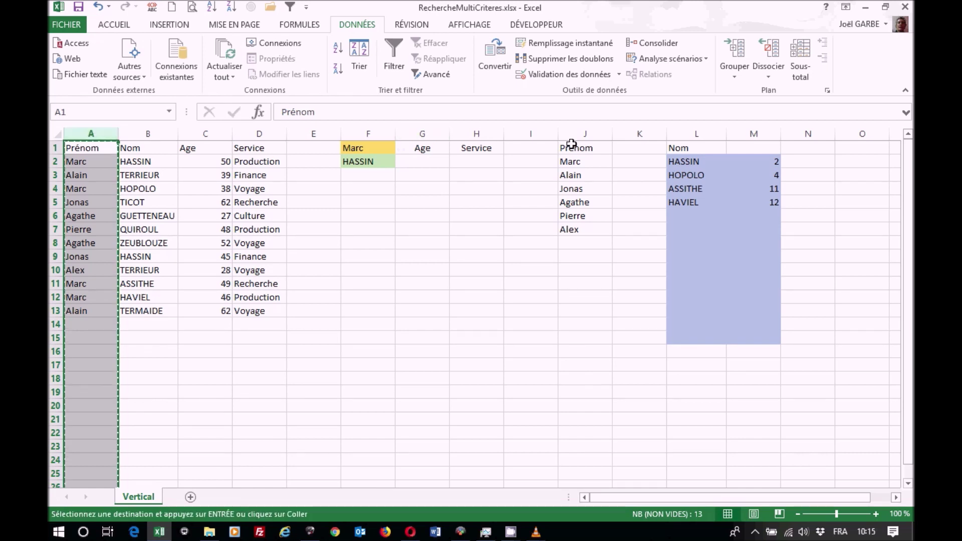
pyautogui.click(581, 149)
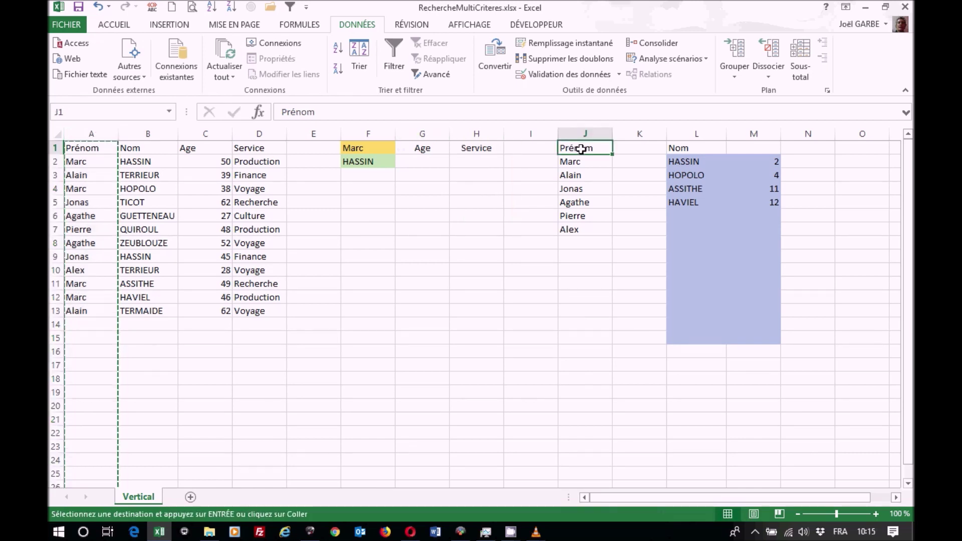
pyautogui.hotkey('ctrl', 'v')
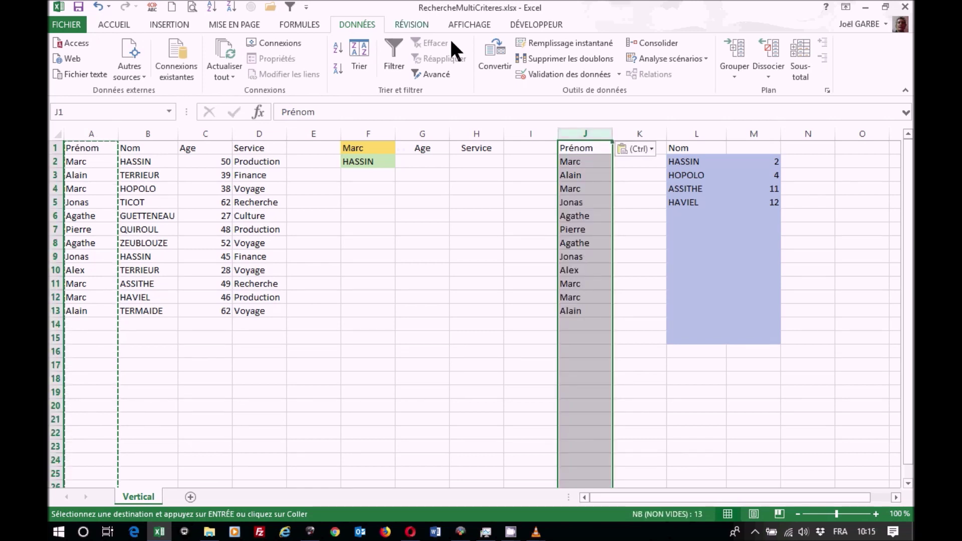
pyautogui.click(572, 56)
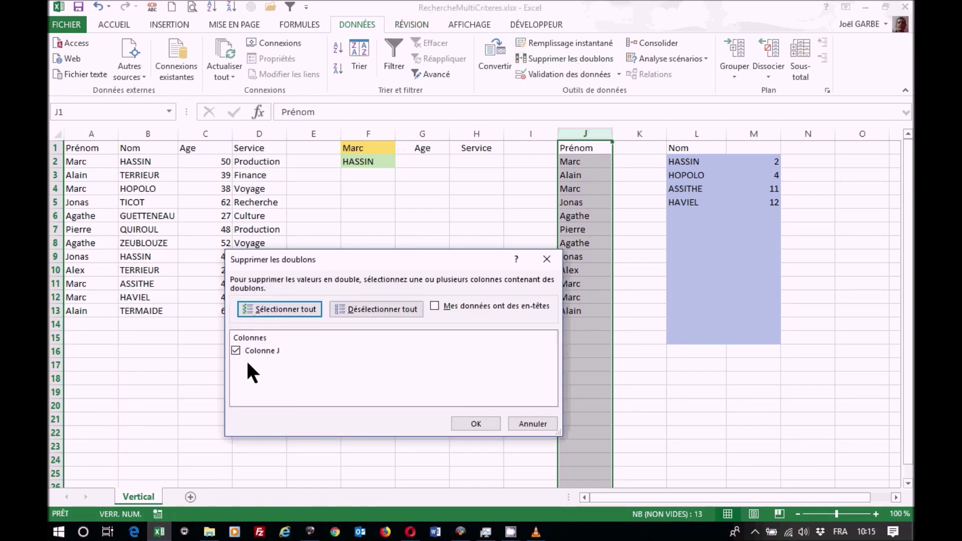
pyautogui.click(475, 423)
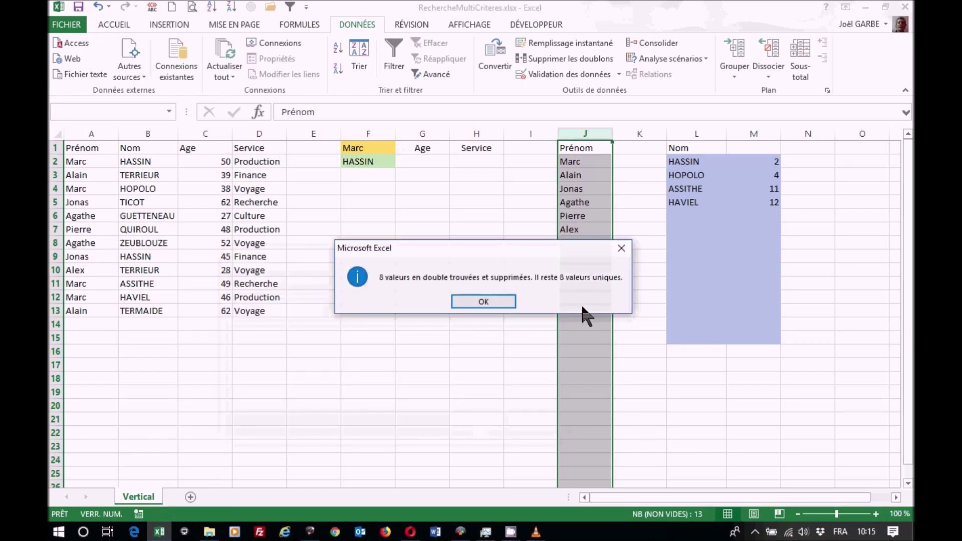
pyautogui.click(480, 301)
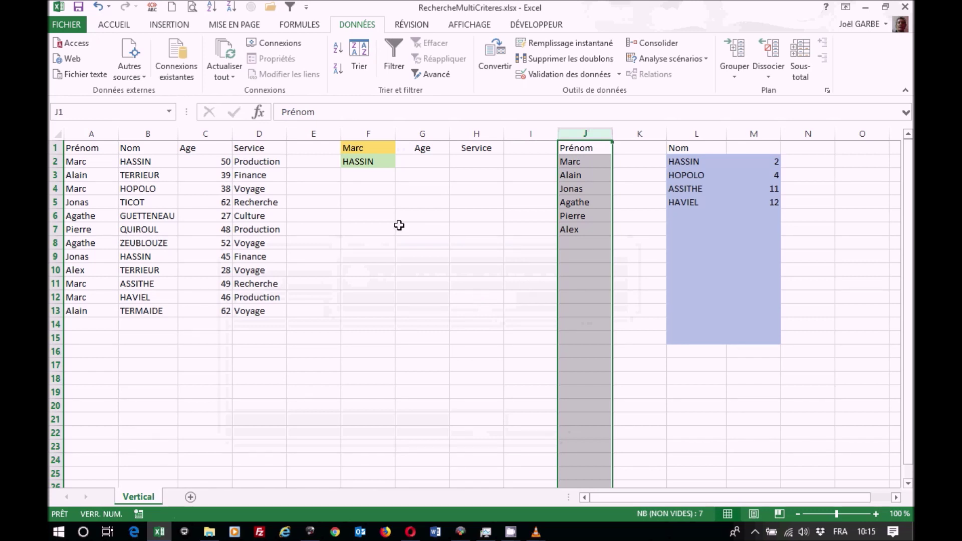
# Recopy the Prénom column A to J1 and remove duplicates from the range J1:J13.
pyautogui.click(84, 130)
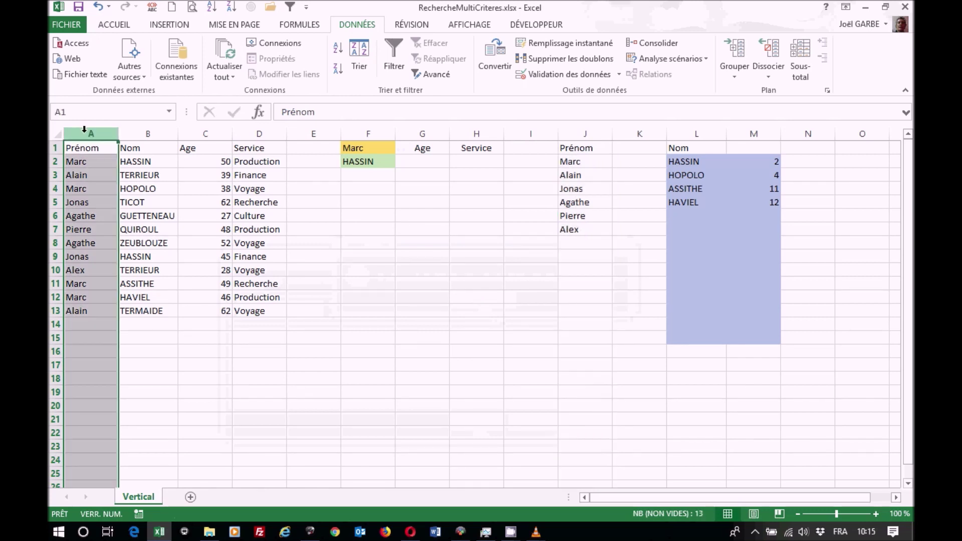
pyautogui.hotkey('ctrl', 'c')
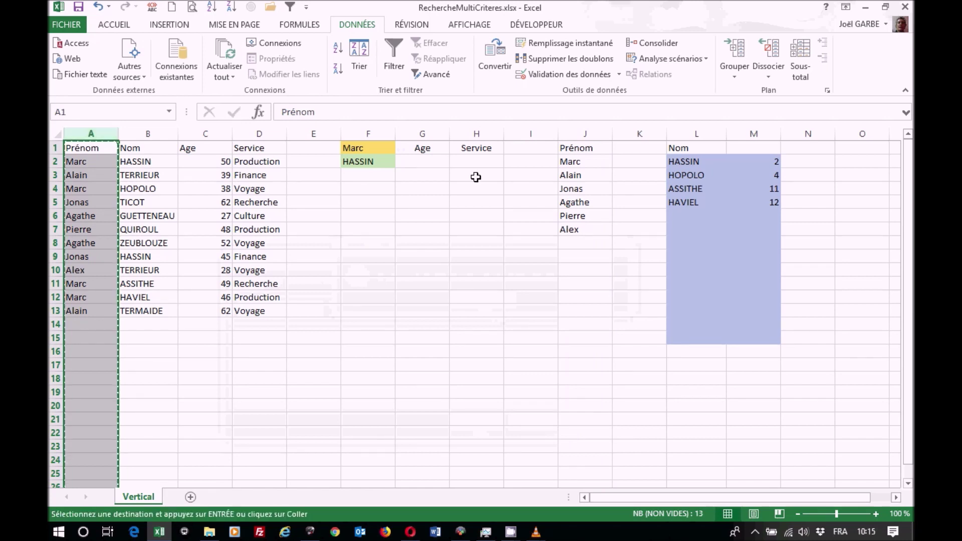
pyautogui.click(573, 149)
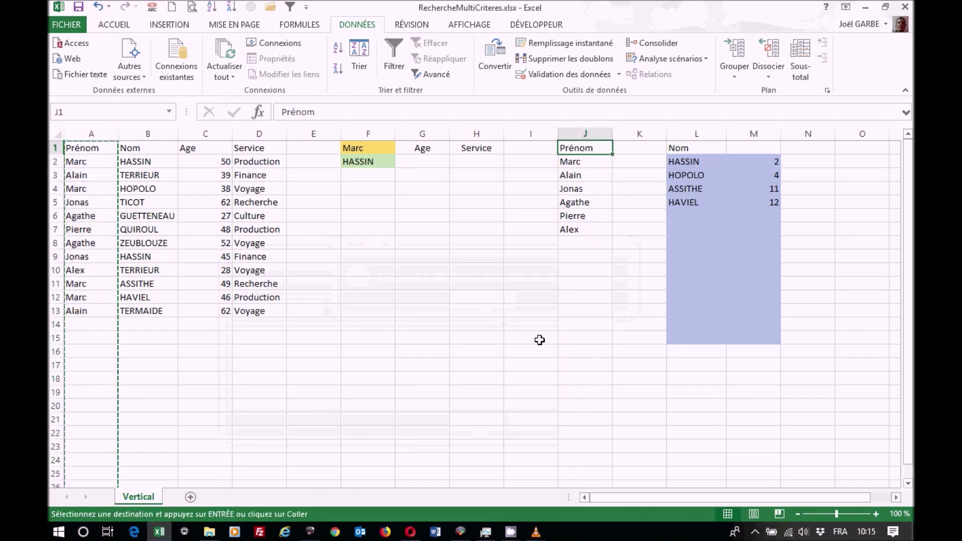
pyautogui.hotkey('ctrl', 'v')
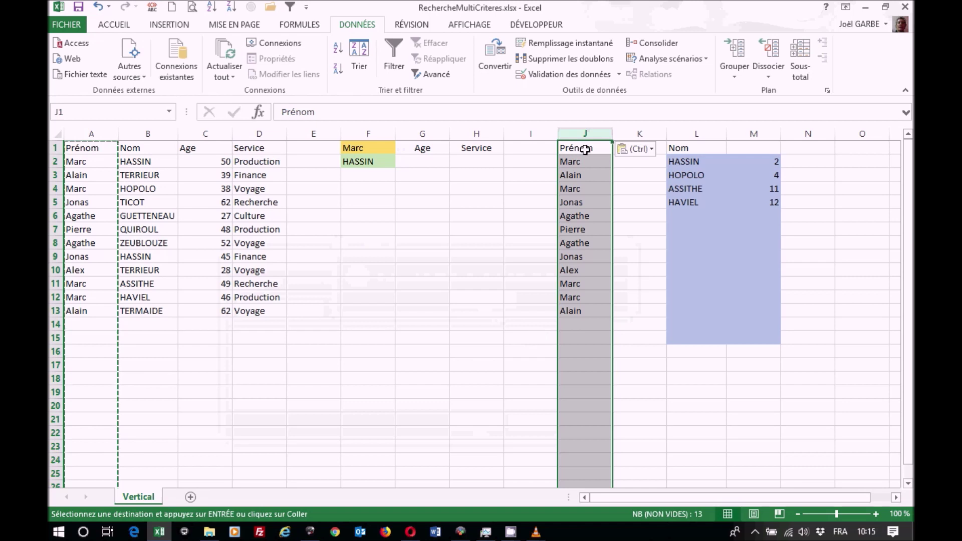
pyautogui.click(585, 148)
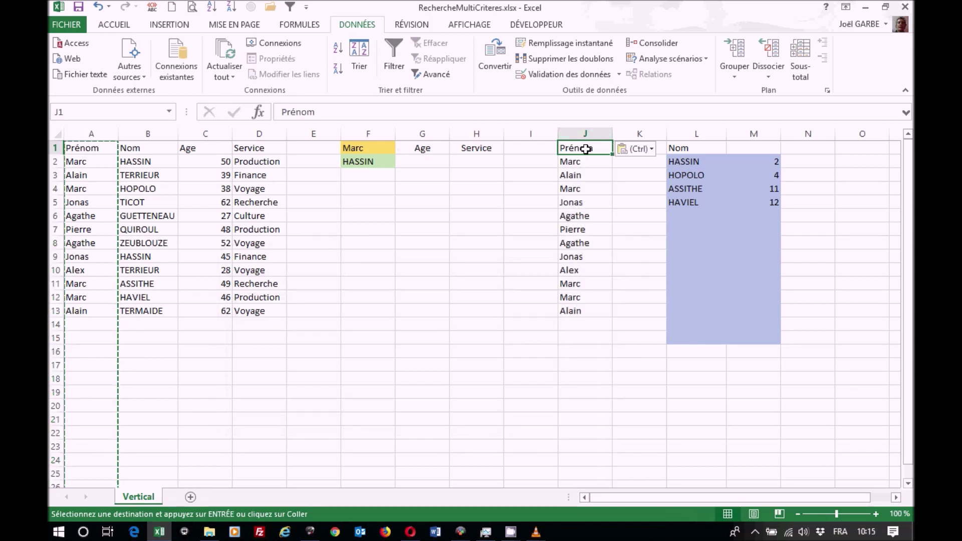
pyautogui.click(569, 58)
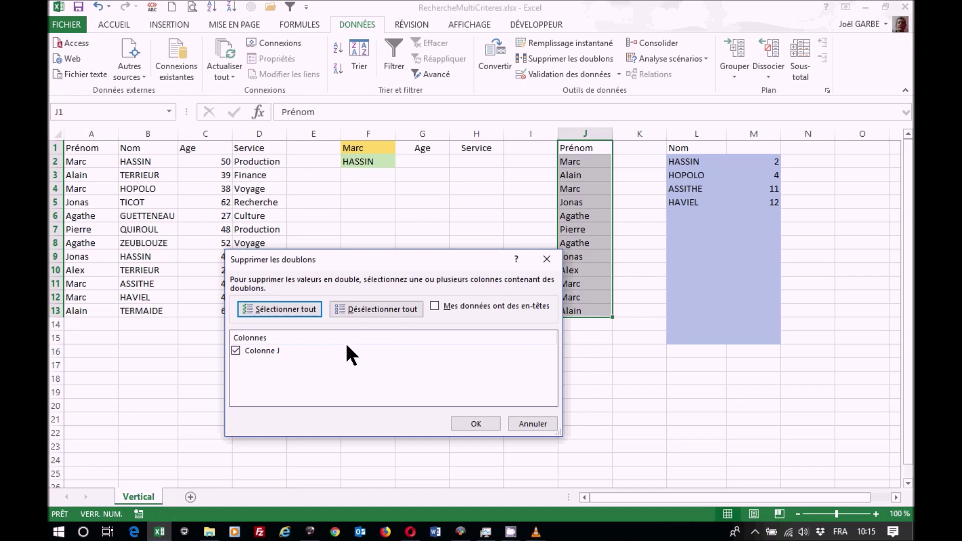
pyautogui.click(474, 423)
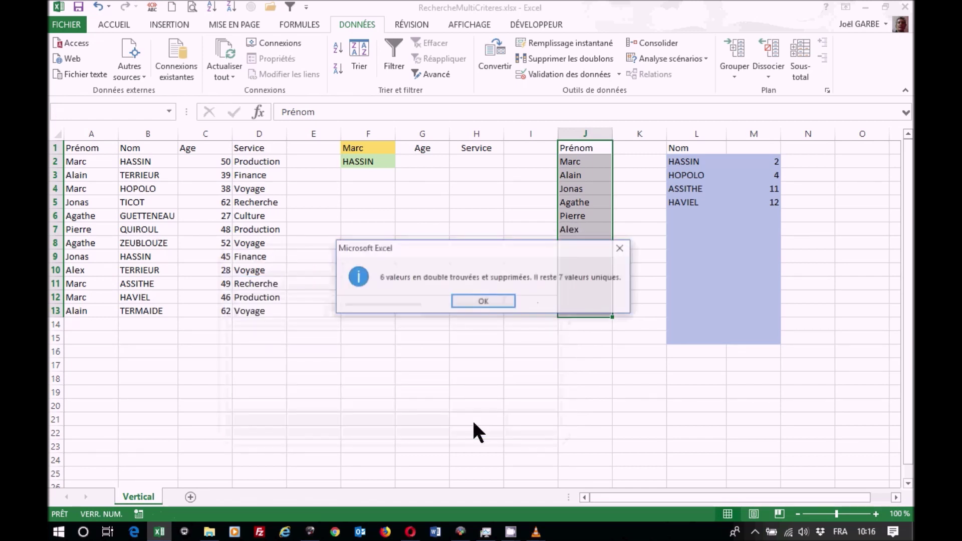
pyautogui.click(479, 303)
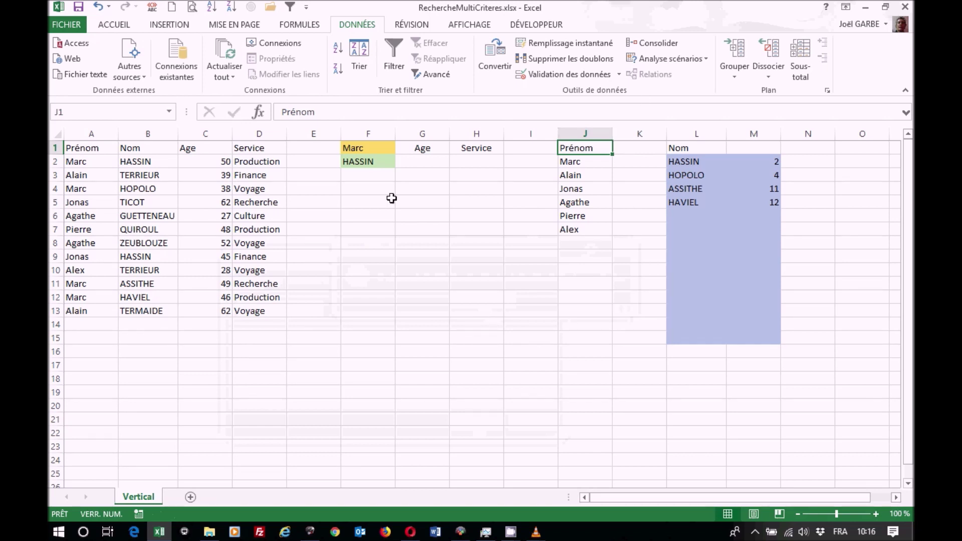
# Review the choices in cell F2's drop-down list and its data validation source formula, leaving the settings unchanged.
pyautogui.click(376, 162)
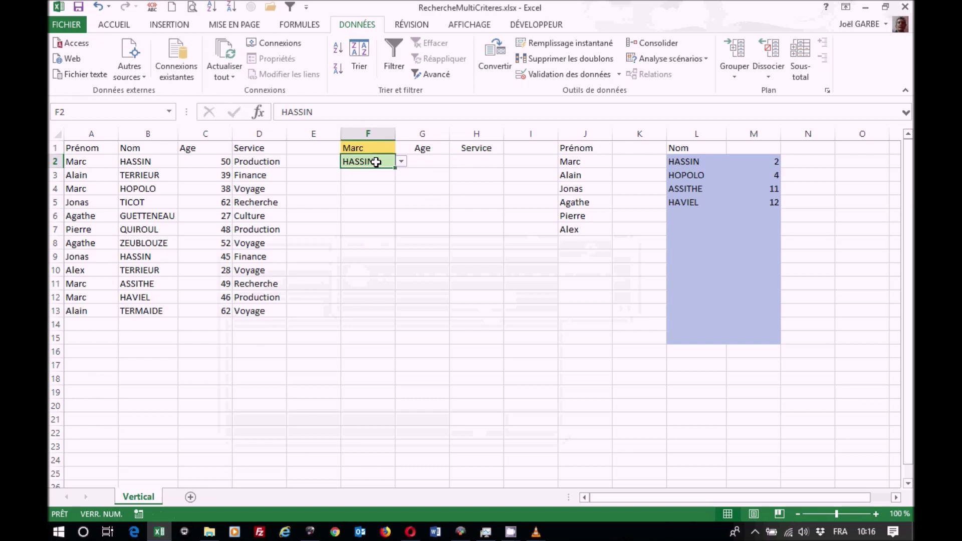
pyautogui.click(401, 162)
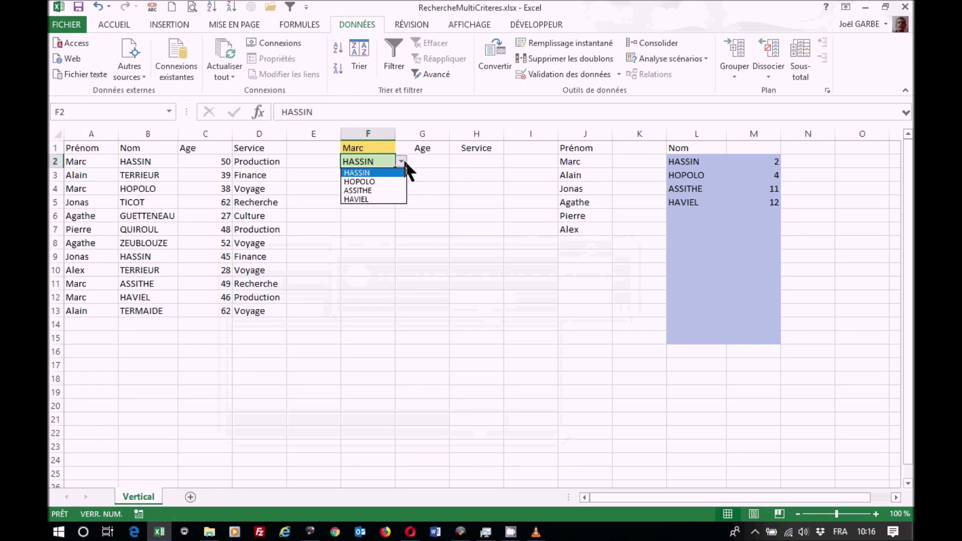
pyautogui.click(402, 161)
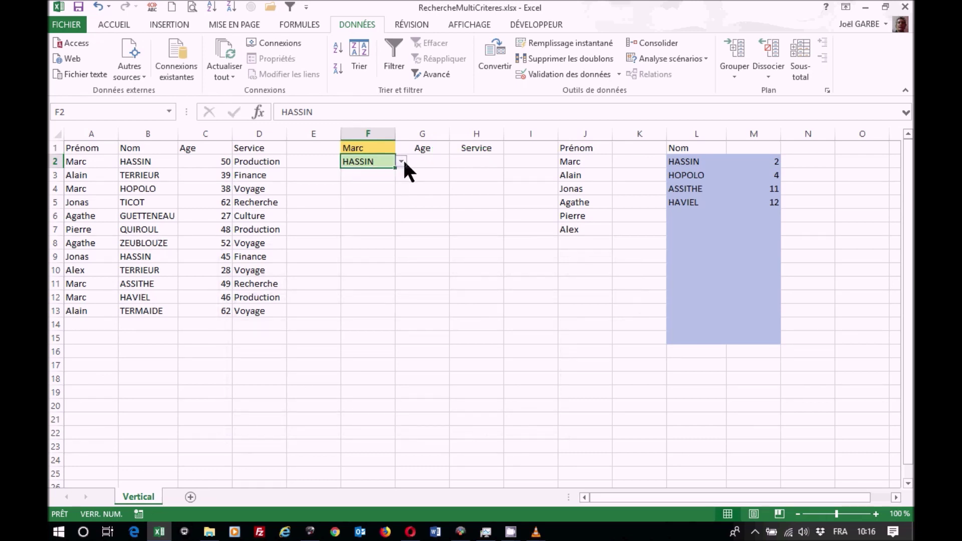
pyautogui.click(604, 76)
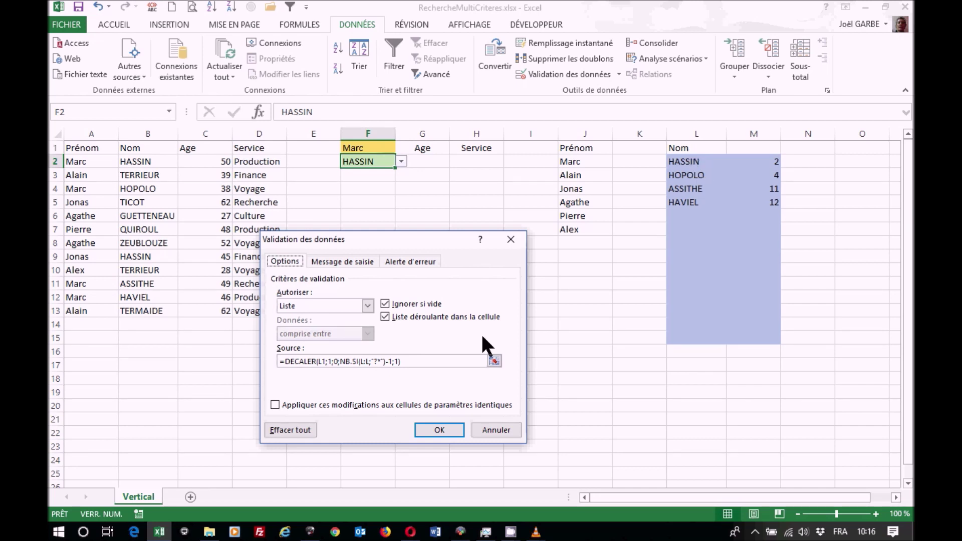
pyautogui.click(336, 361)
pyautogui.write(';')
pyautogui.click(491, 428)
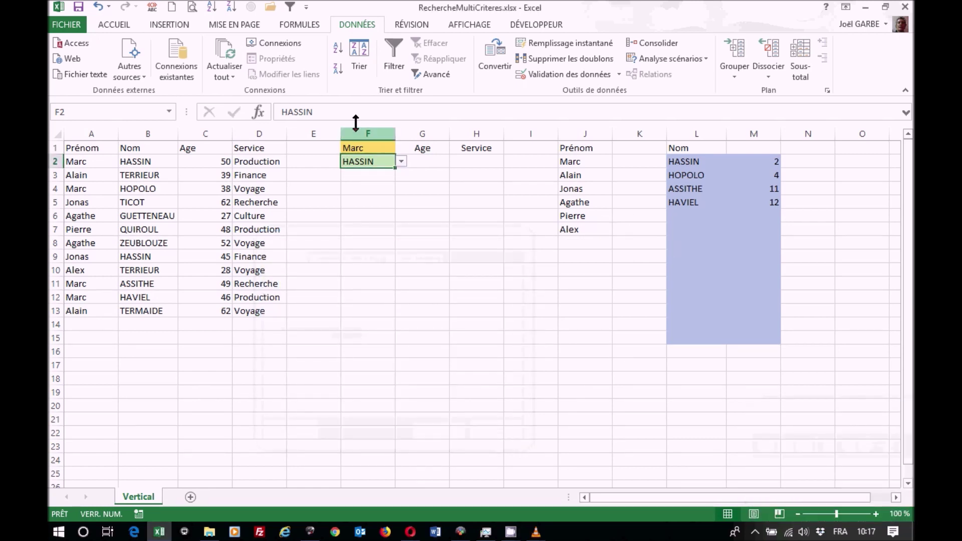
# Check cell F1's data validation source formula for comparison and close it without changes.
pyautogui.click(374, 147)
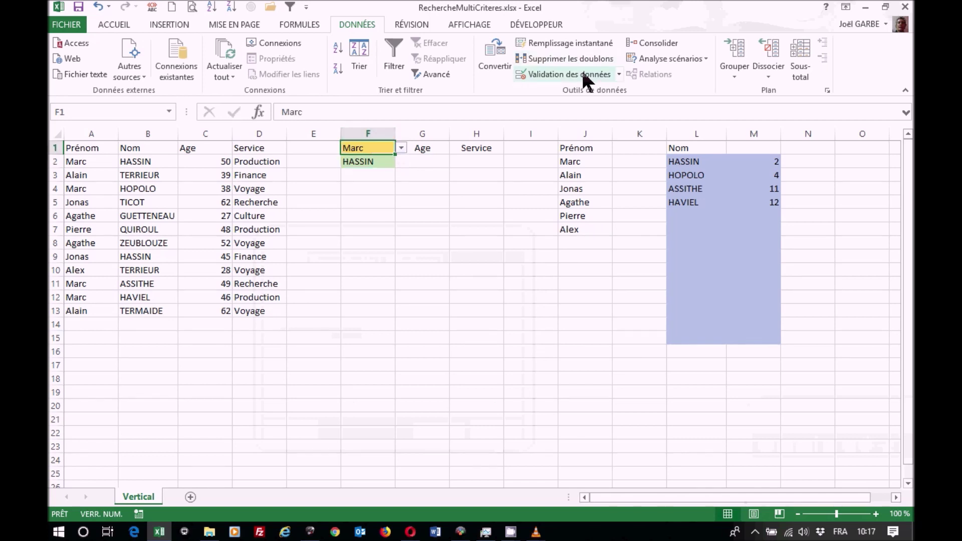
pyautogui.click(582, 74)
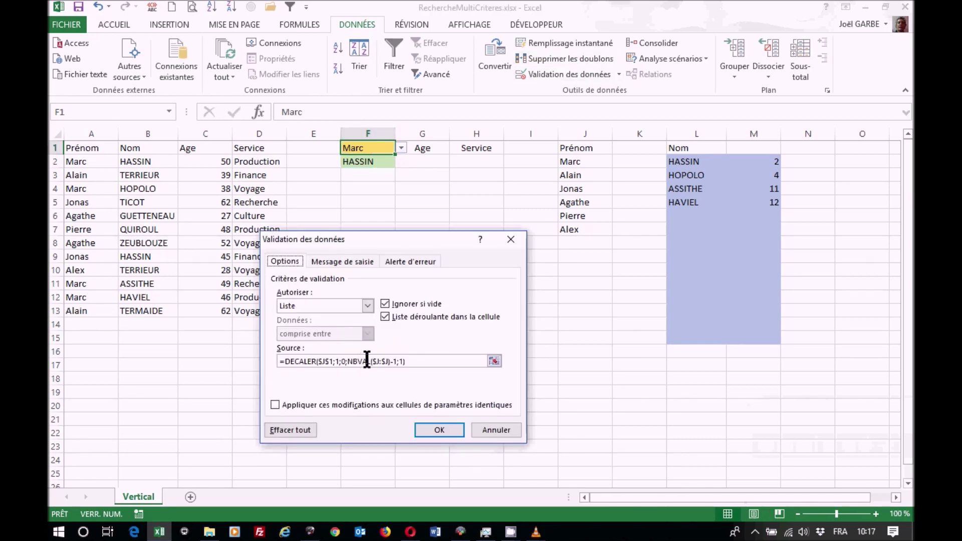
pyautogui.click(492, 429)
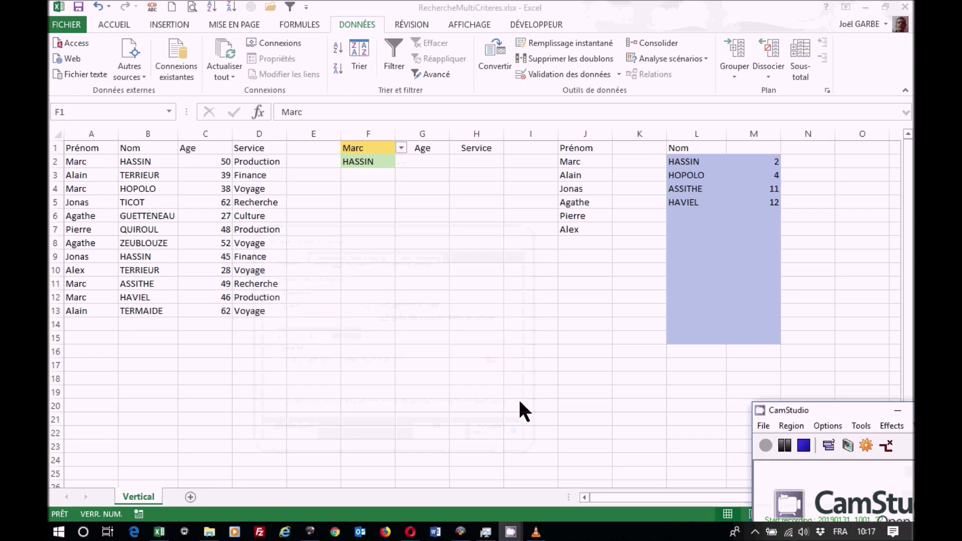
# Compare the empty cell J8 with the formulas in the blank-looking Nom helper cells L6, L9 and L12.
pyautogui.click(579, 242)
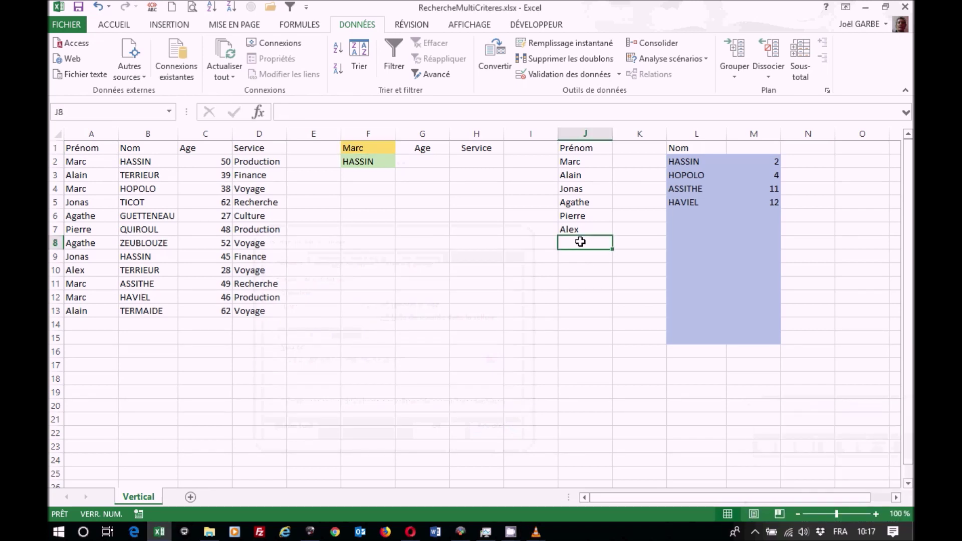
pyautogui.click(681, 213)
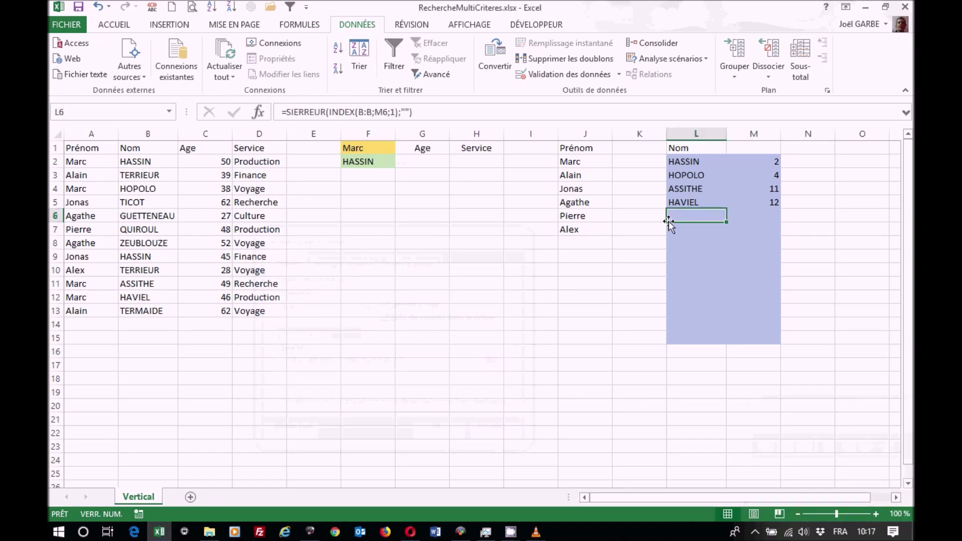
pyautogui.click(695, 258)
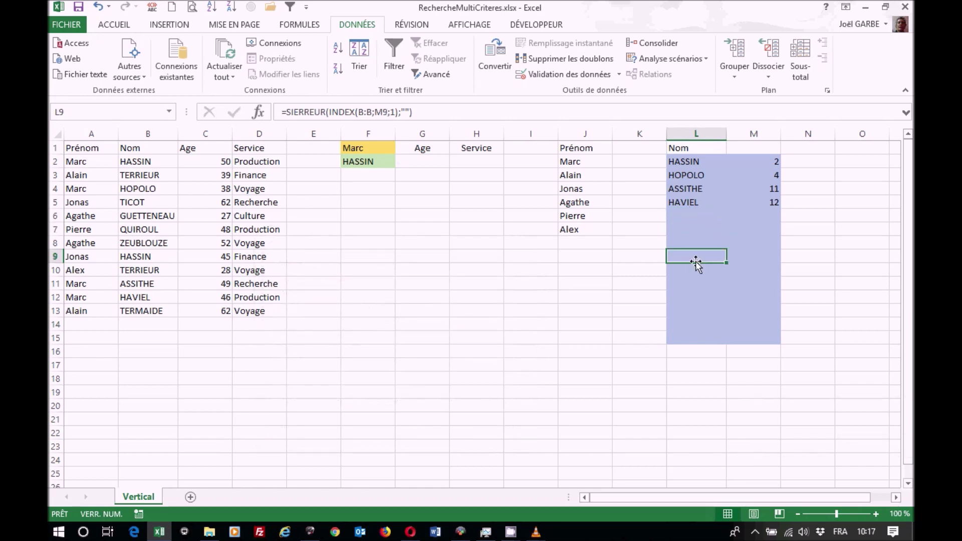
pyautogui.click(696, 296)
pyautogui.click(698, 215)
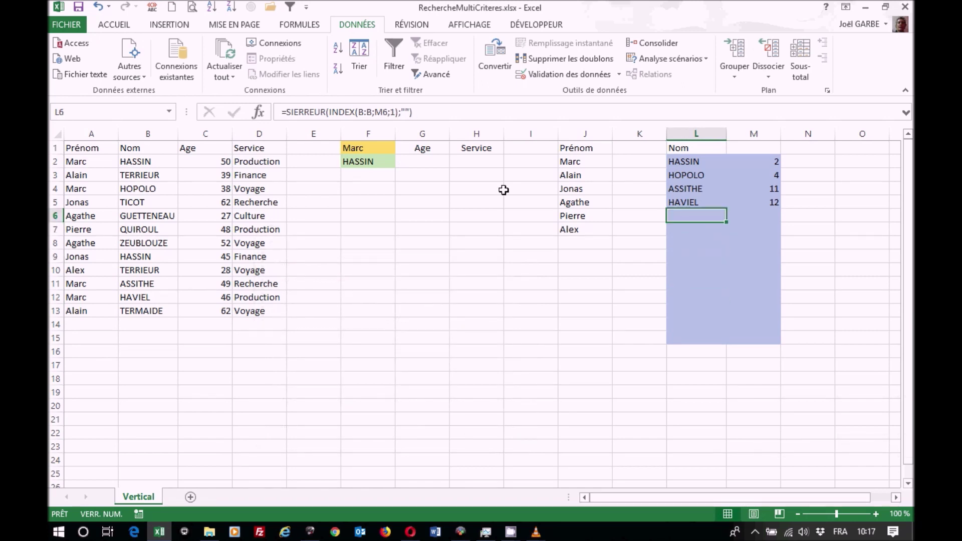
# Examine the NB.SI criterion in cell F2's data validation source formula and cancel without changing it.
pyautogui.click(370, 162)
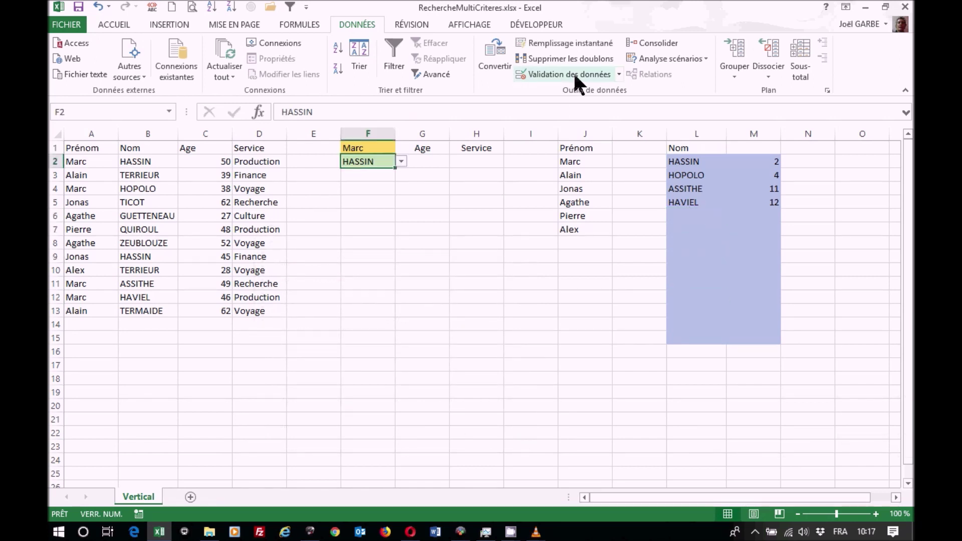
pyautogui.click(569, 74)
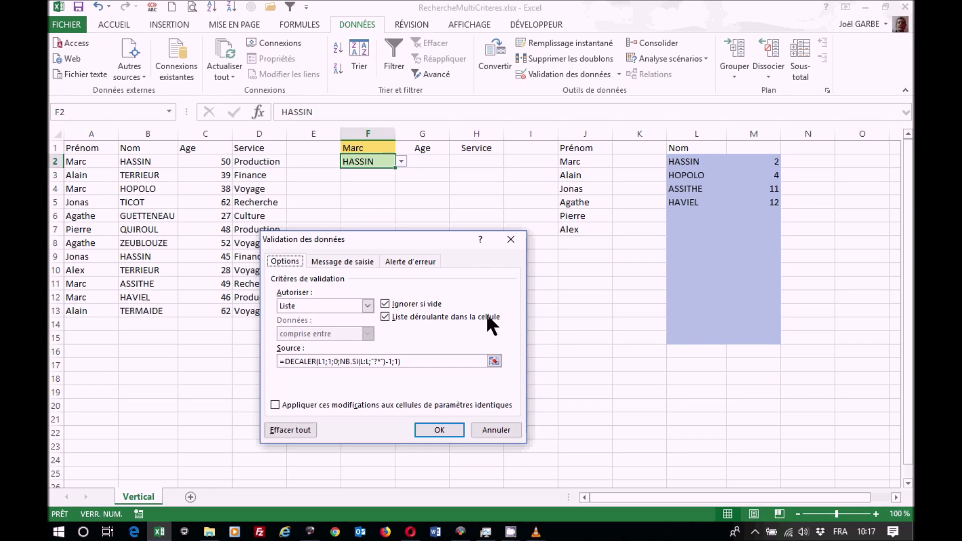
pyautogui.click(376, 361)
pyautogui.write('?')
pyautogui.click(490, 431)
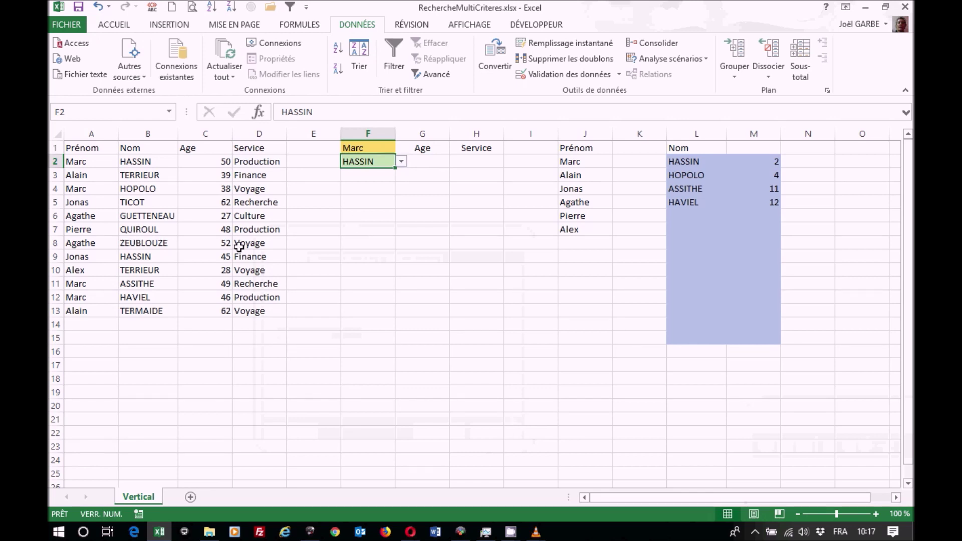
# Check the conditional formatting rules for cell F1 and for the whole worksheet, and close the rules manager.
pyautogui.click(364, 150)
pyautogui.click(362, 155)
pyautogui.click(362, 148)
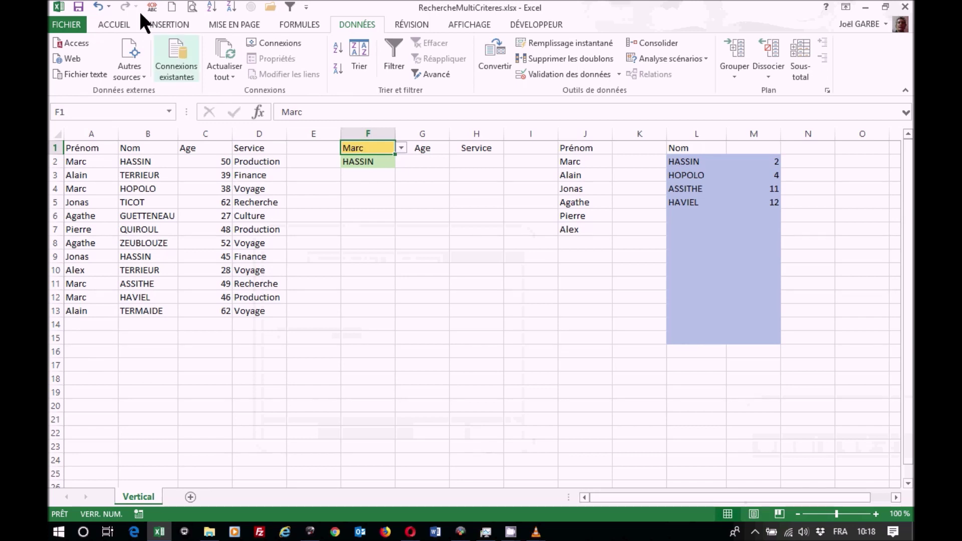
pyautogui.click(106, 24)
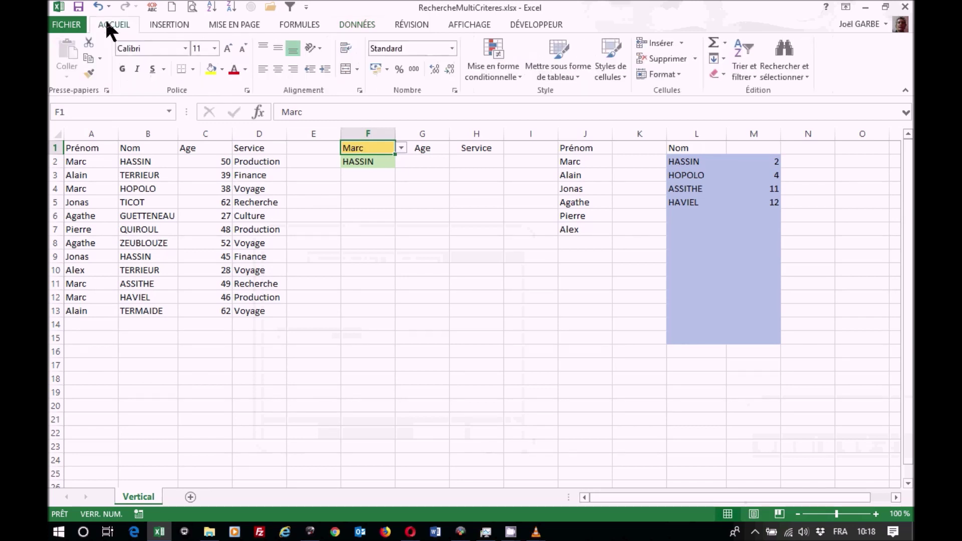
pyautogui.click(493, 68)
pyautogui.click(527, 275)
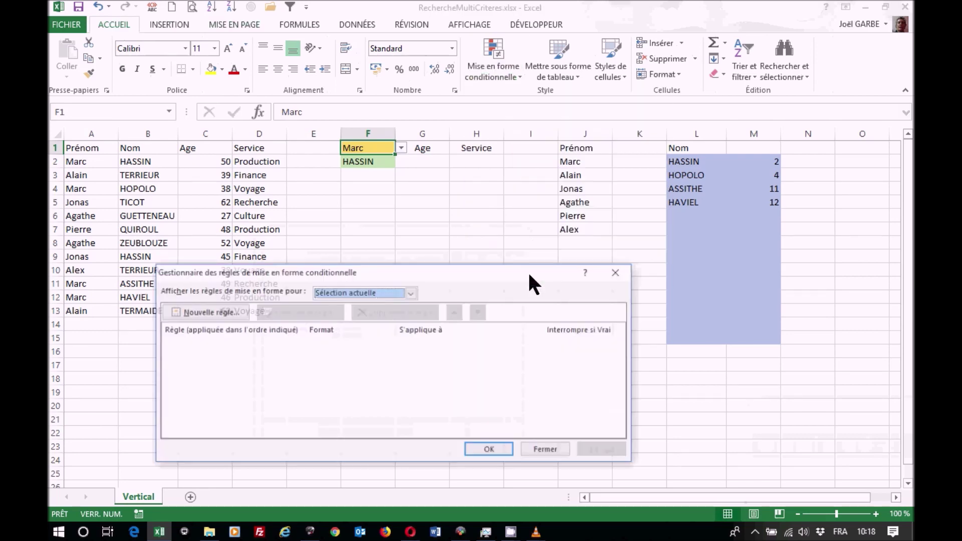
pyautogui.click(411, 293)
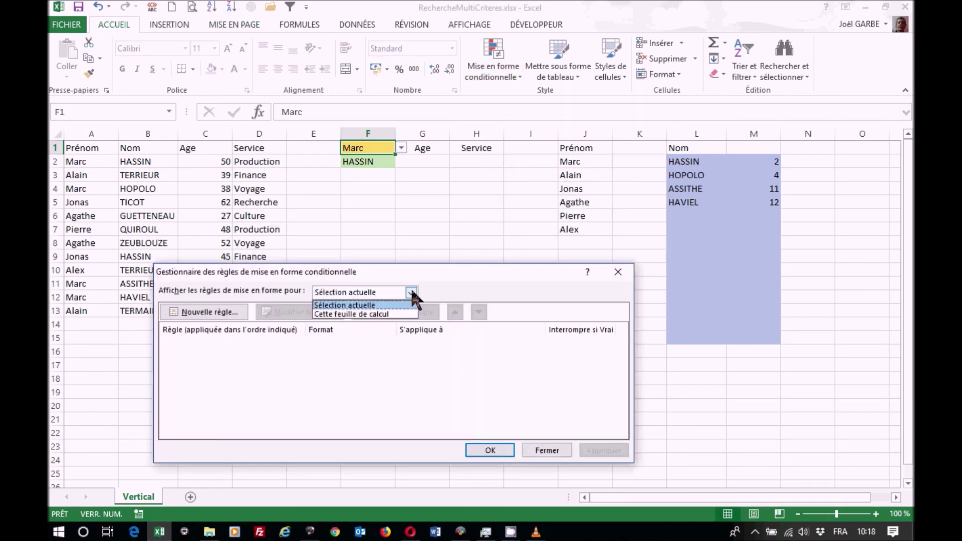
pyautogui.click(377, 314)
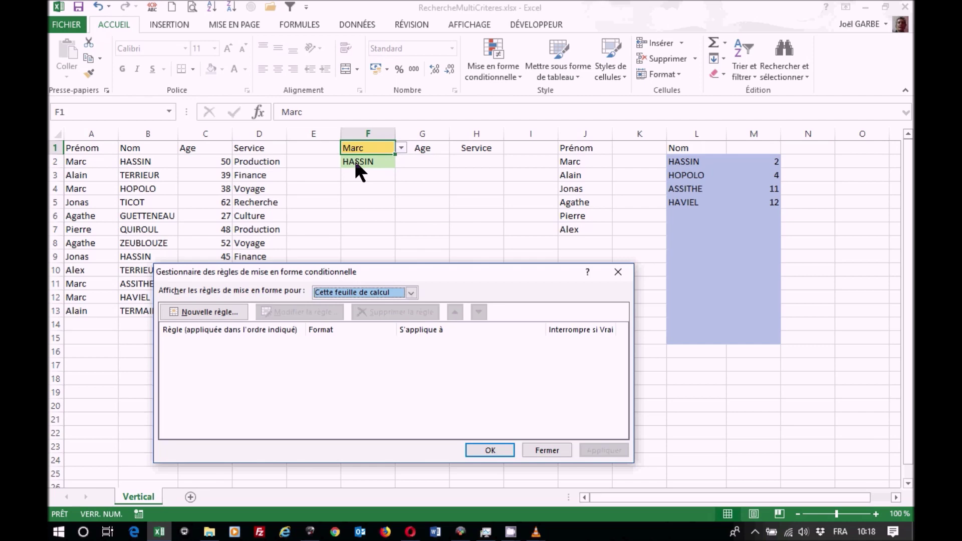
pyautogui.click(550, 450)
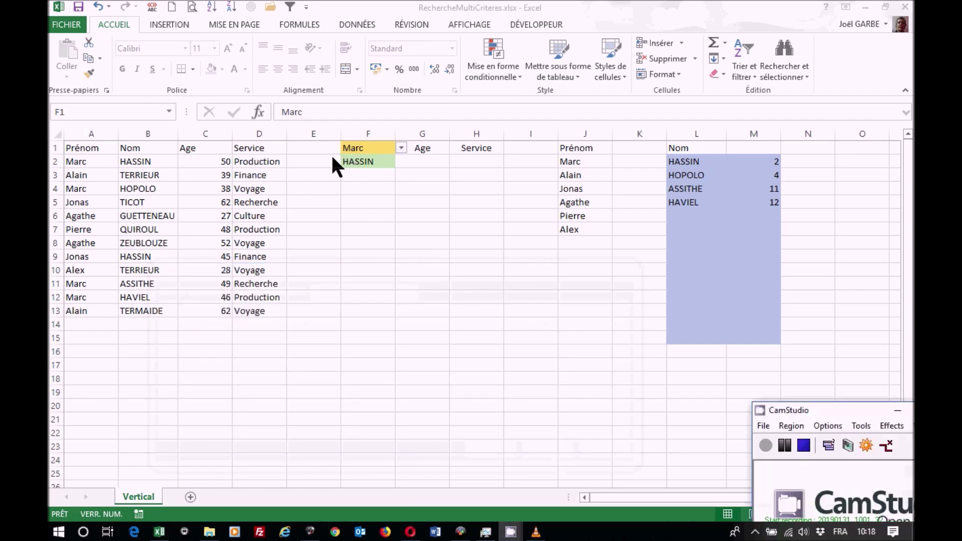